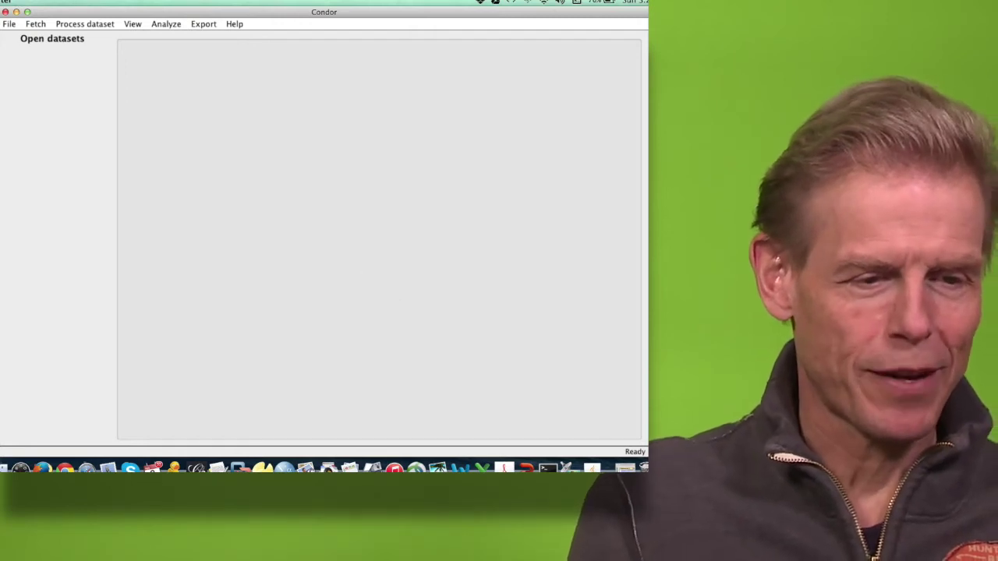
# Step: Create a new empty dataset named 'peter_mail3'
pyautogui.click(9, 24)
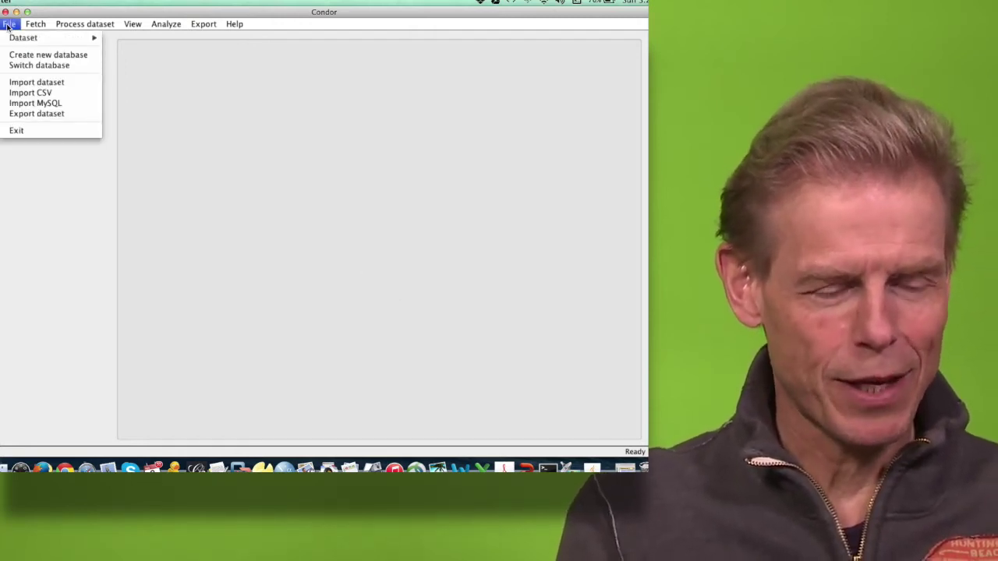
pyautogui.moveTo(11, 39)
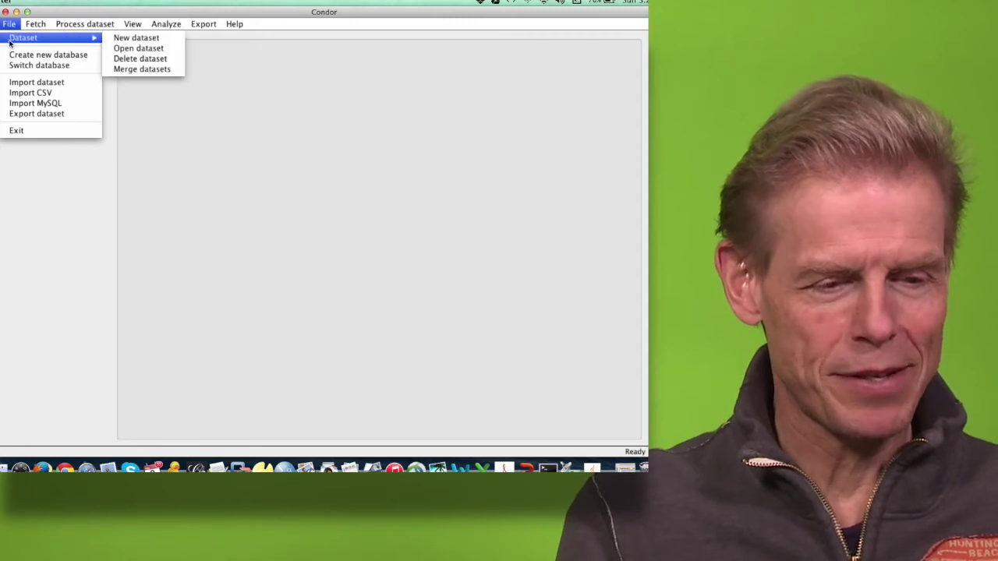
pyautogui.click(128, 39)
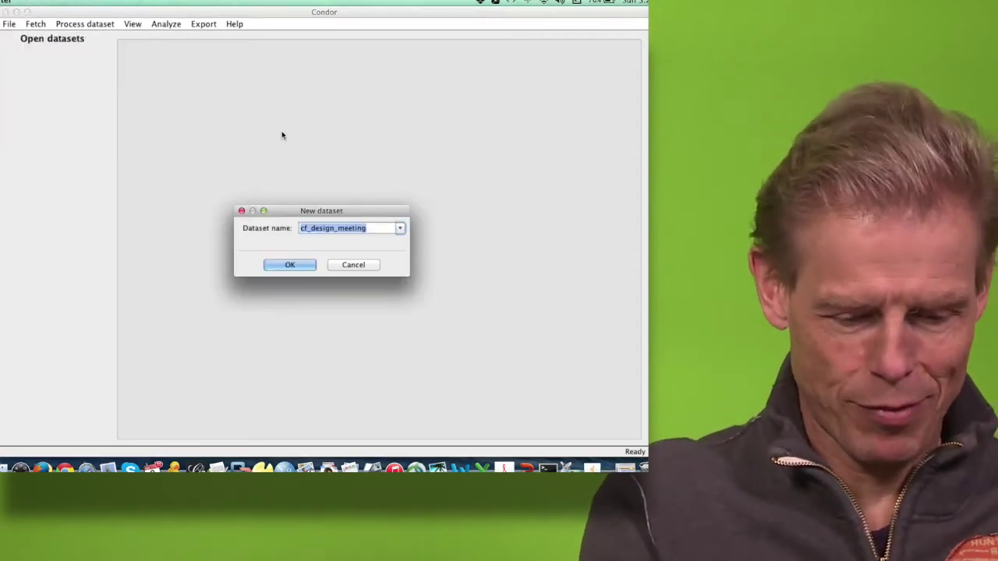
pyautogui.write('peter_m')
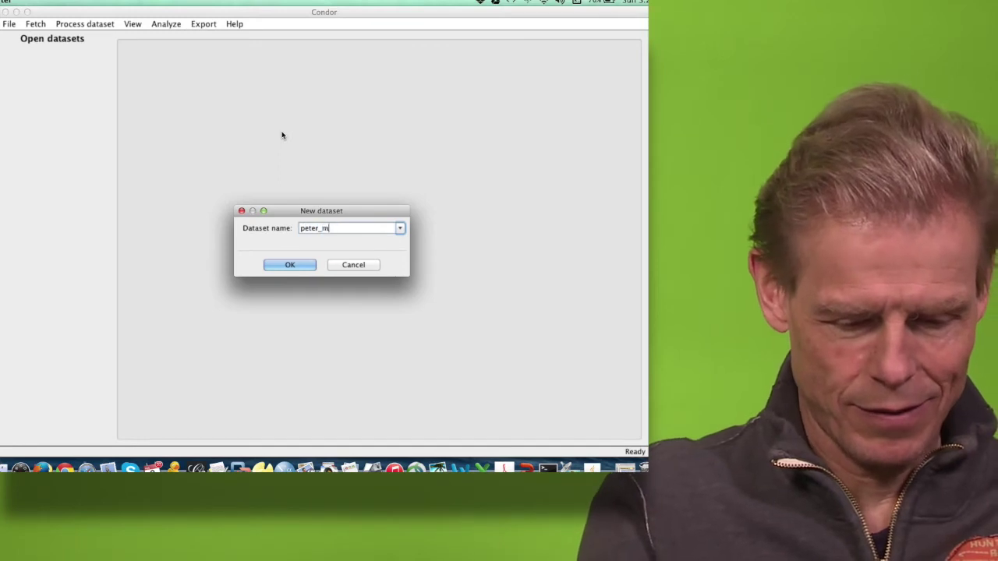
pyautogui.write('ail3')
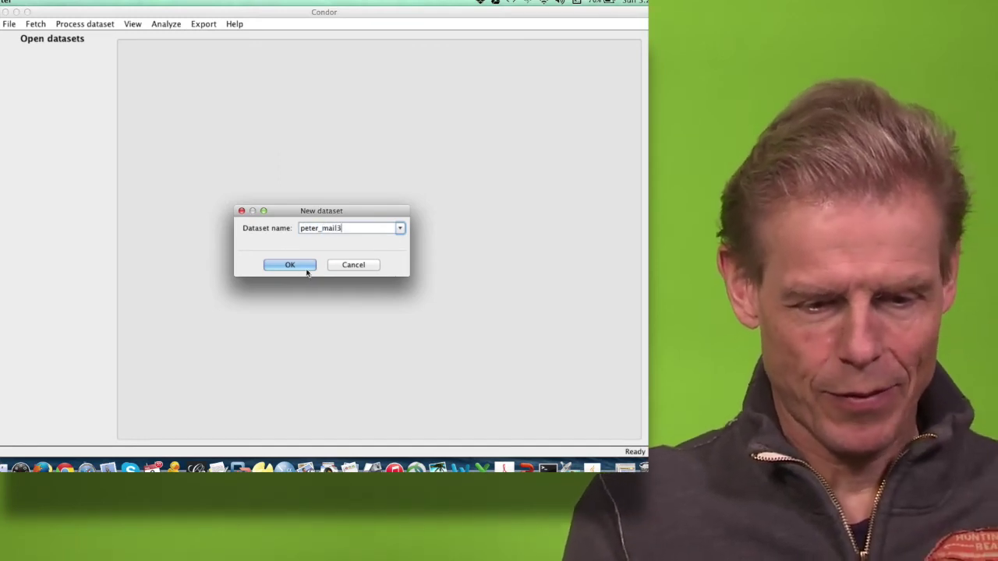
pyautogui.click(289, 267)
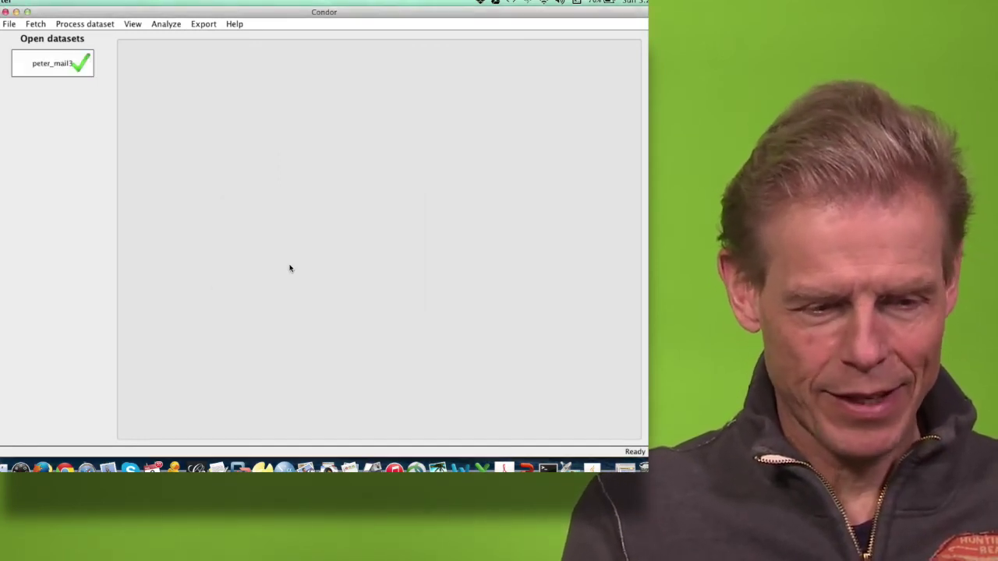
# Step: Start a mailbox fetch into the dataset and reach the account login settings
pyautogui.click(36, 25)
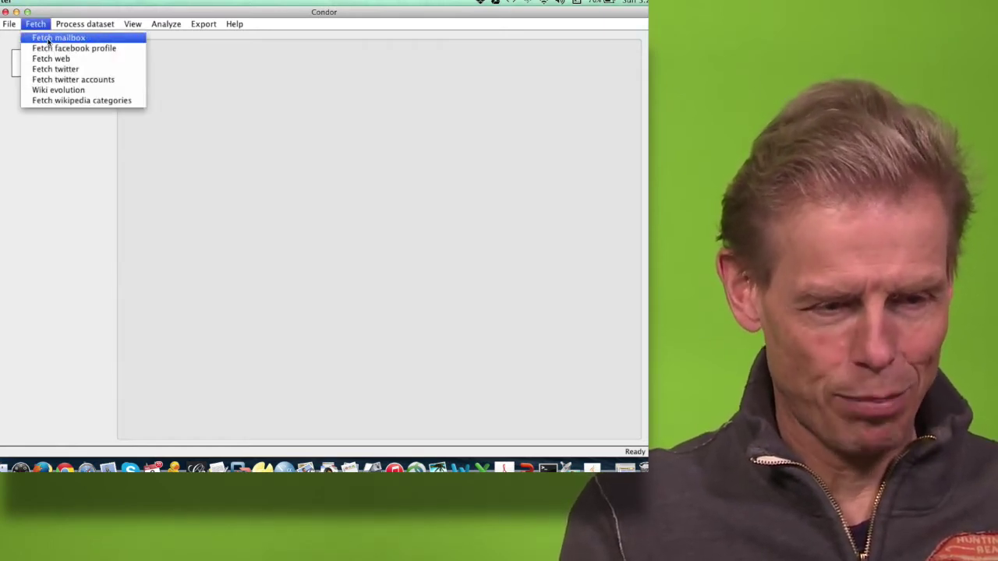
pyautogui.click(48, 39)
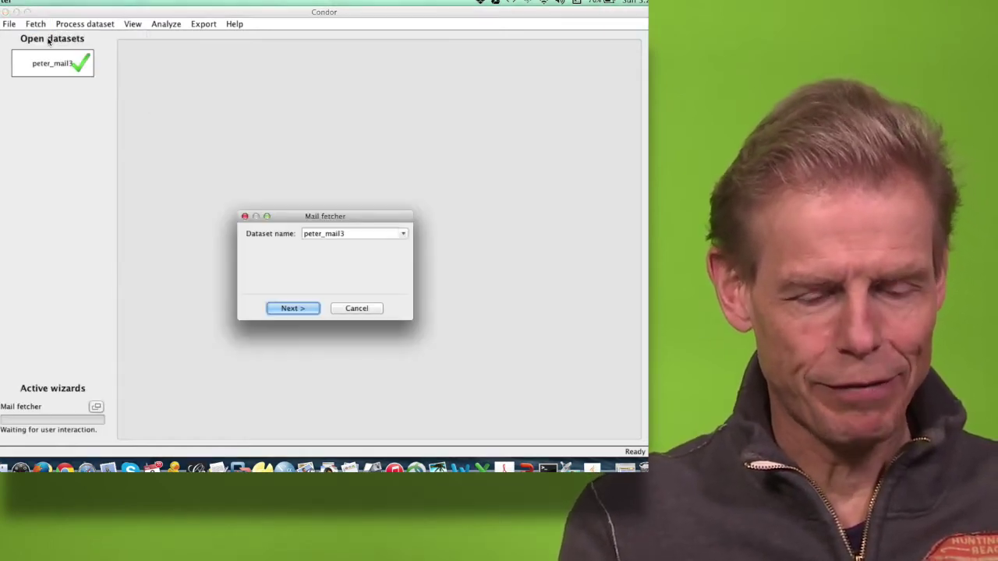
pyautogui.click(298, 309)
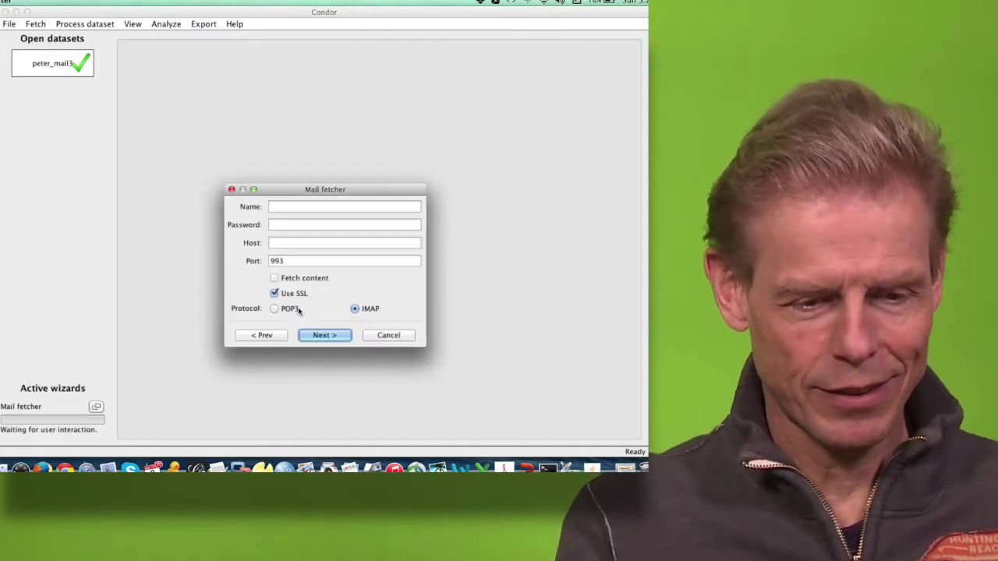
pyautogui.moveTo(319, 191); pyautogui.dragTo(277, 137)
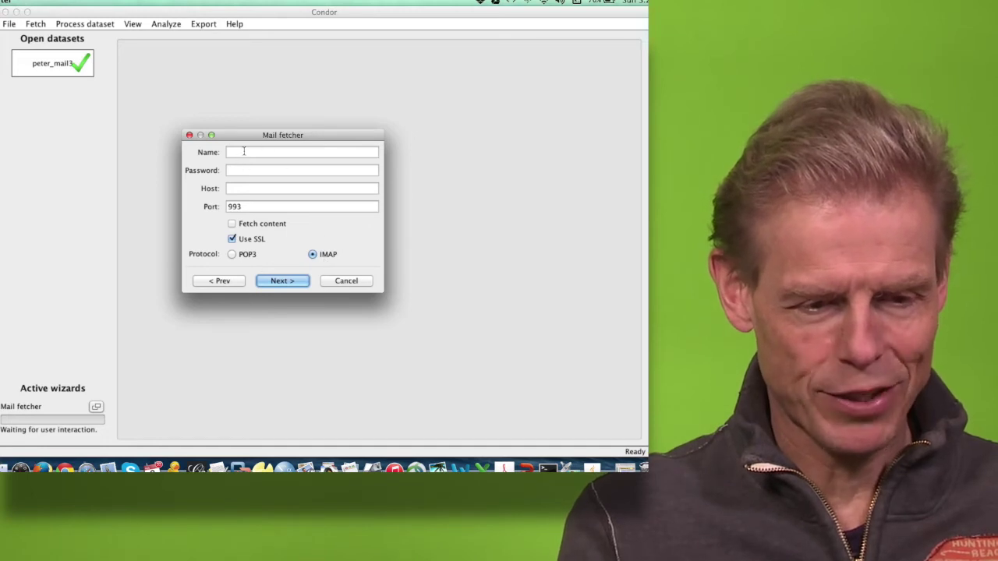
# Step: Enter the Gmail account address, its password and host imap.gmail.com, then connect
pyautogui.click(244, 151)
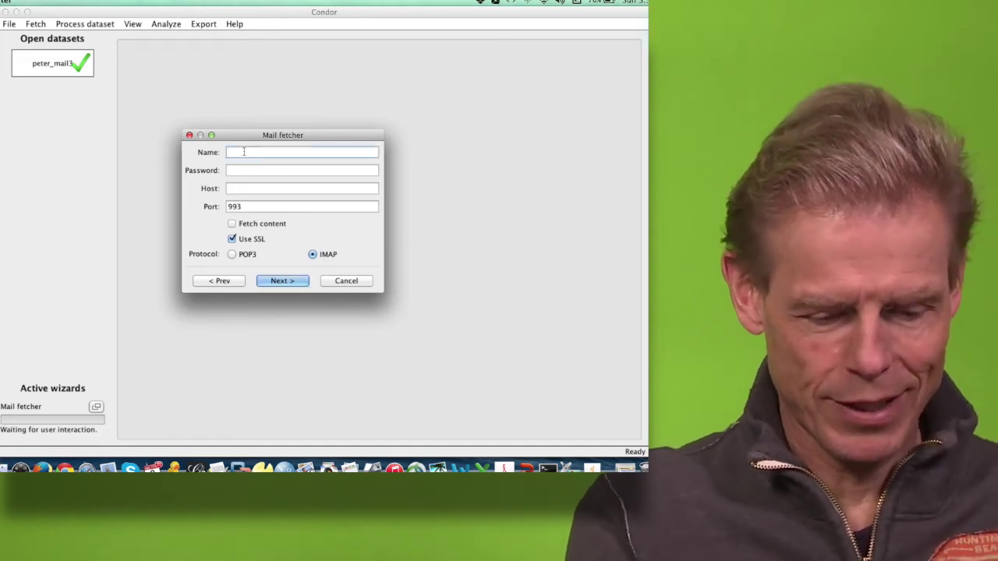
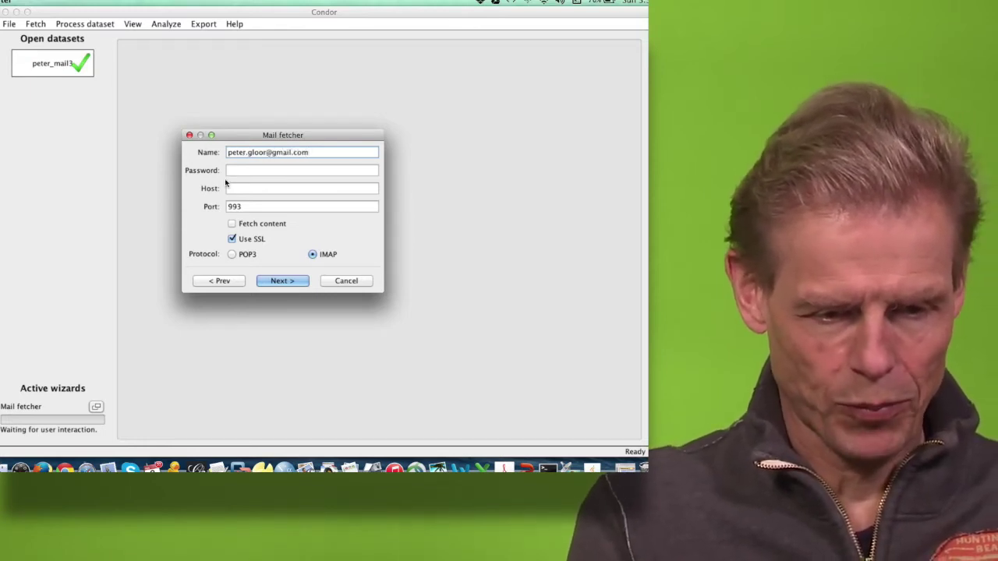
pyautogui.click(240, 170)
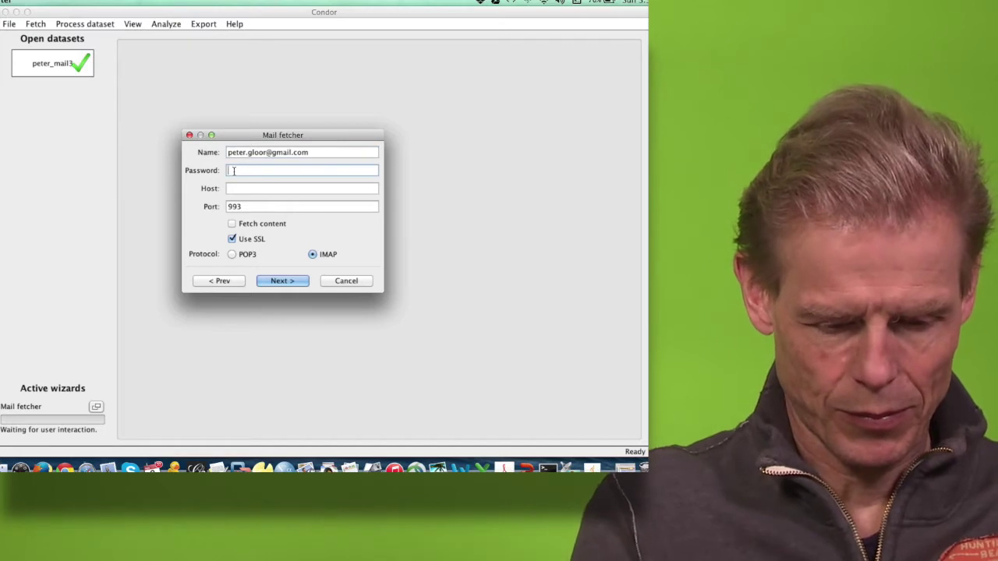
pyautogui.write('••••••••••')
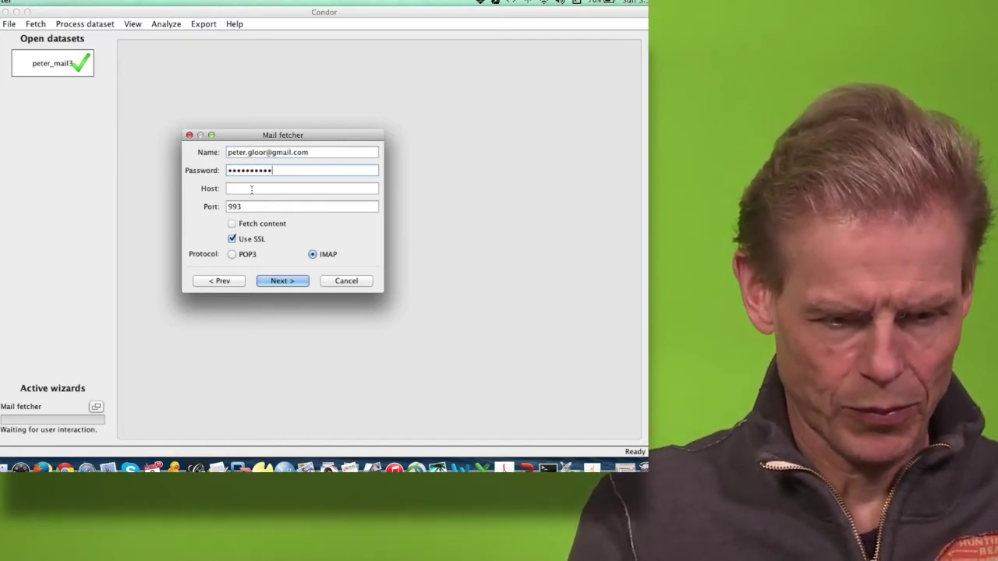
pyautogui.click(251, 188)
pyautogui.write('imap.g')
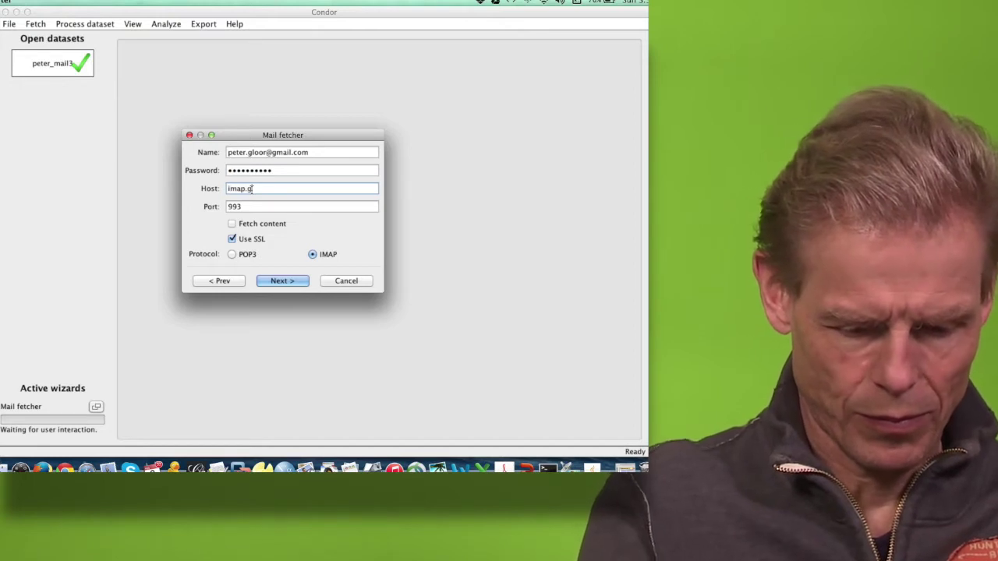
pyautogui.write('mail.com')
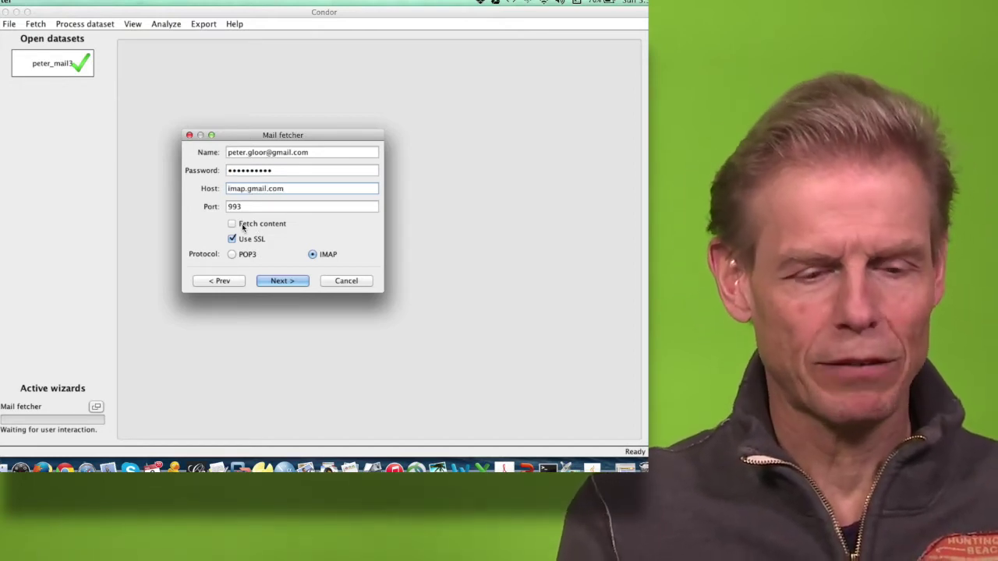
pyautogui.click(283, 282)
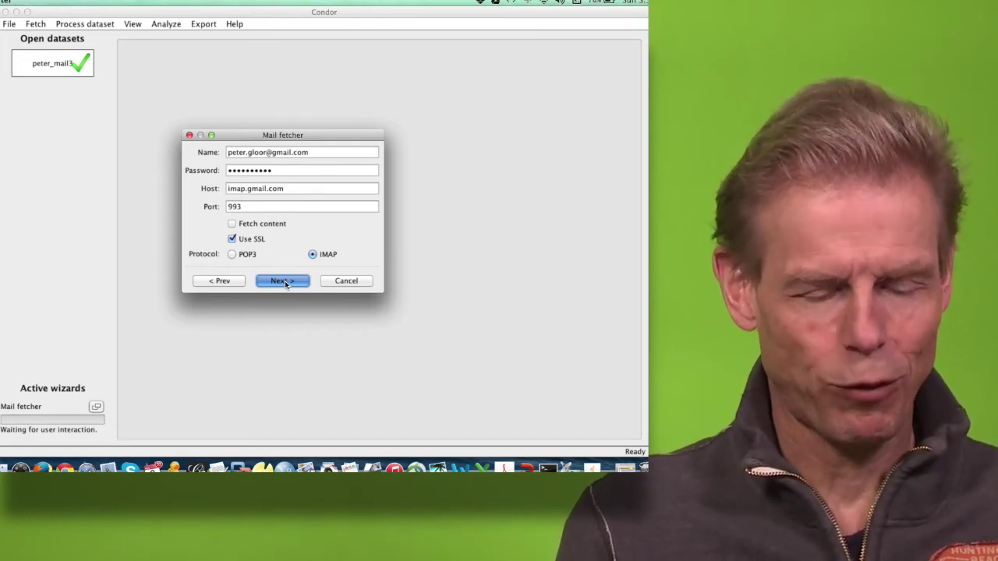
pyautogui.click(283, 281)
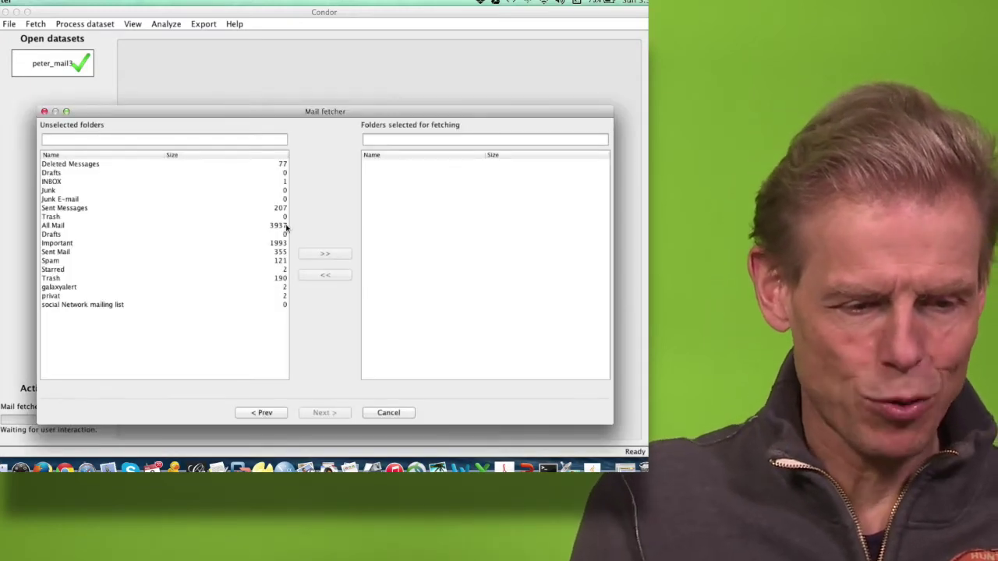
# Step: Fetch only the Sent Messages folder (207 messages), letting it continue in the background
pyautogui.click(236, 208)
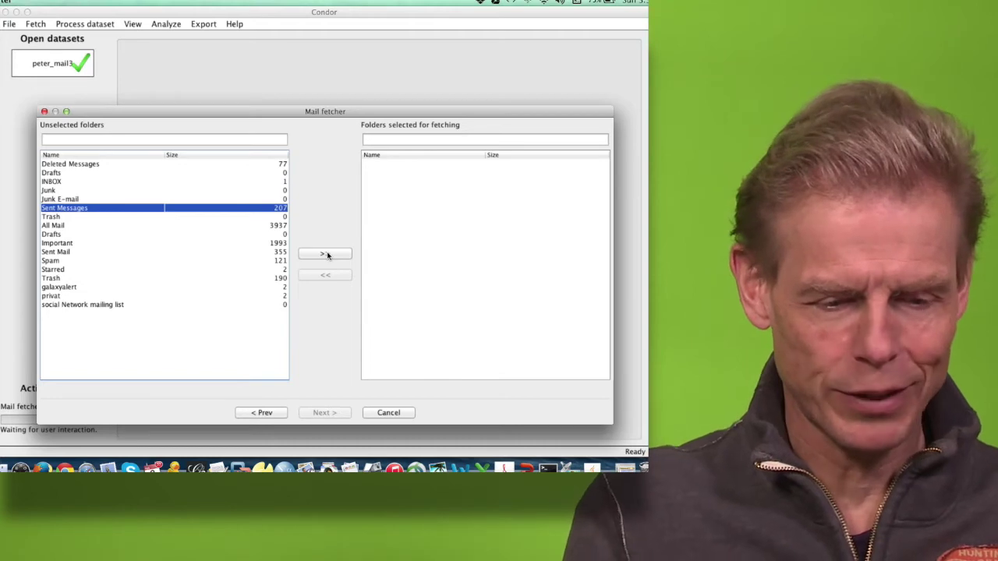
pyautogui.click(326, 254)
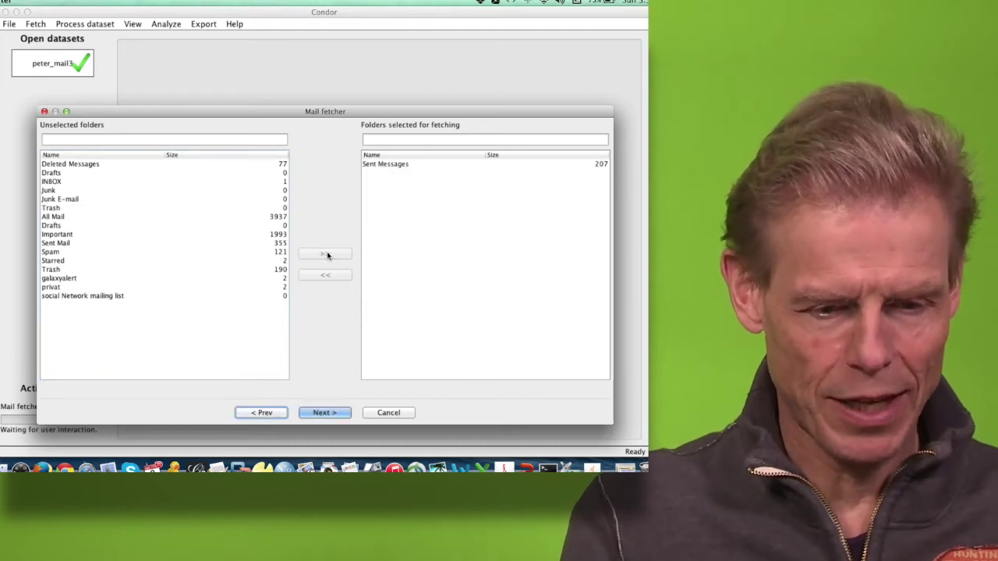
pyautogui.click(322, 413)
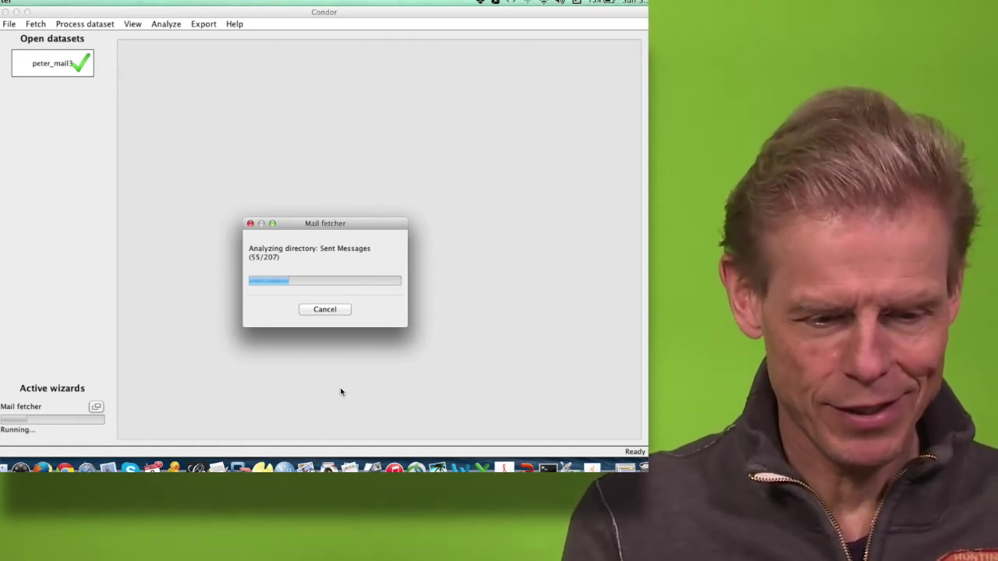
pyautogui.click(324, 310)
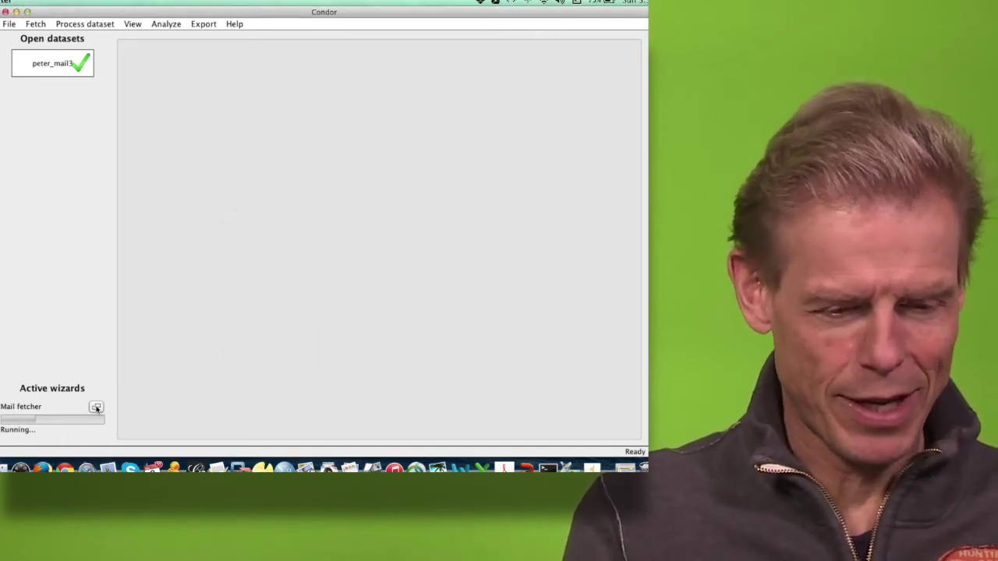
# Step: Switch Condor to the coincourse13_Mar14 database
pyautogui.click(10, 24)
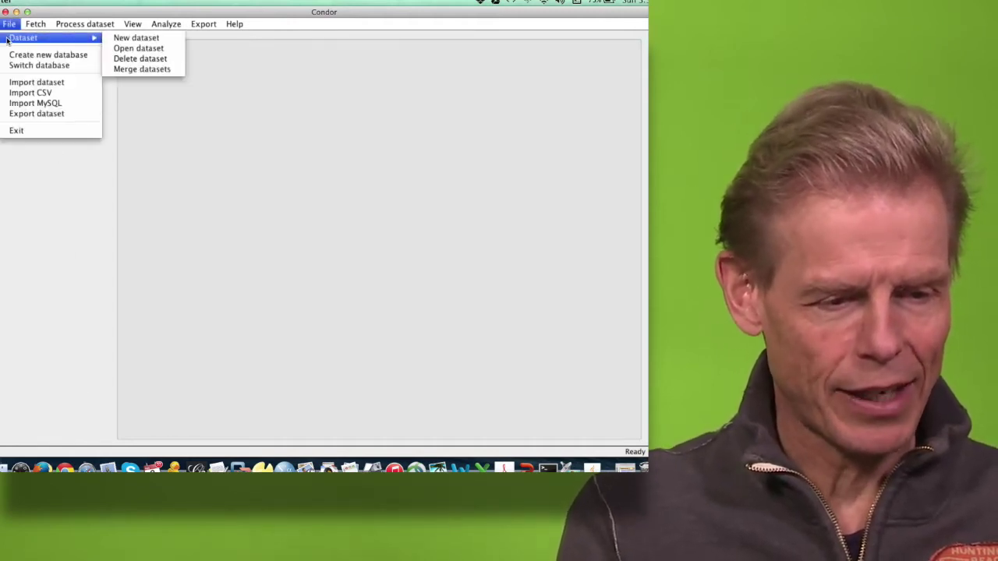
pyautogui.click(31, 66)
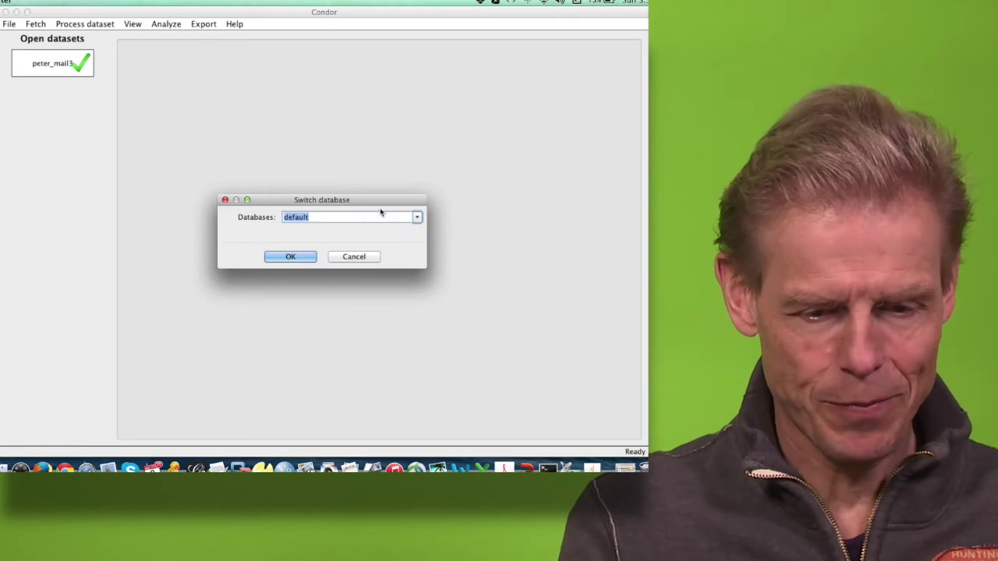
pyautogui.click(417, 219)
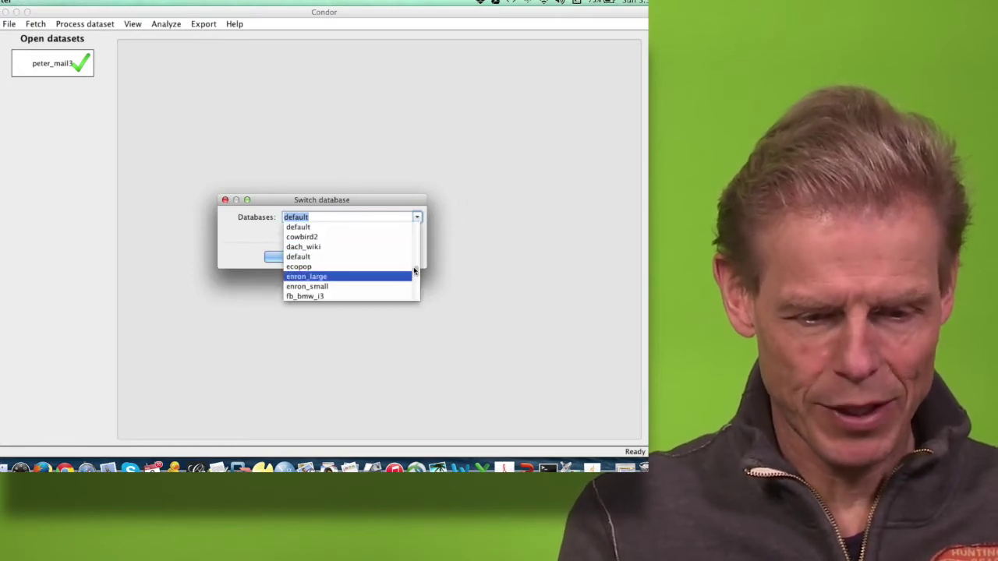
pyautogui.scroll(5, 416, 265)
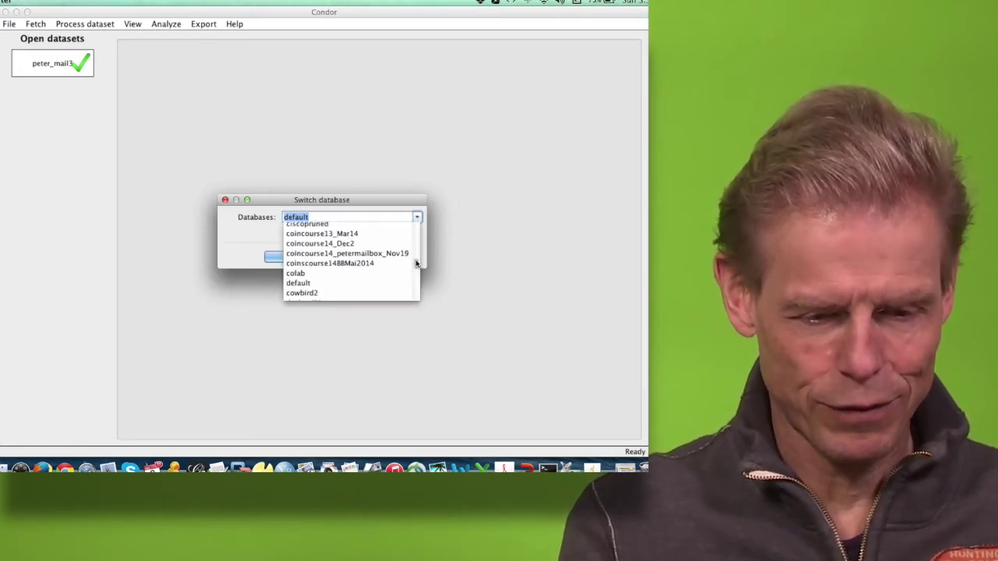
pyautogui.scroll(-1, 415, 263)
pyautogui.scroll(1, 417, 262)
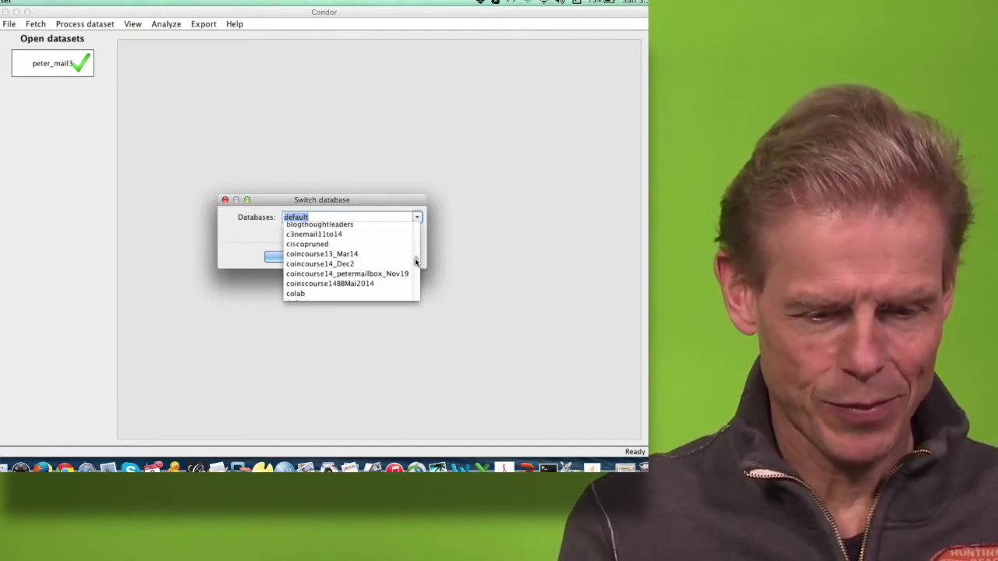
pyautogui.click(358, 256)
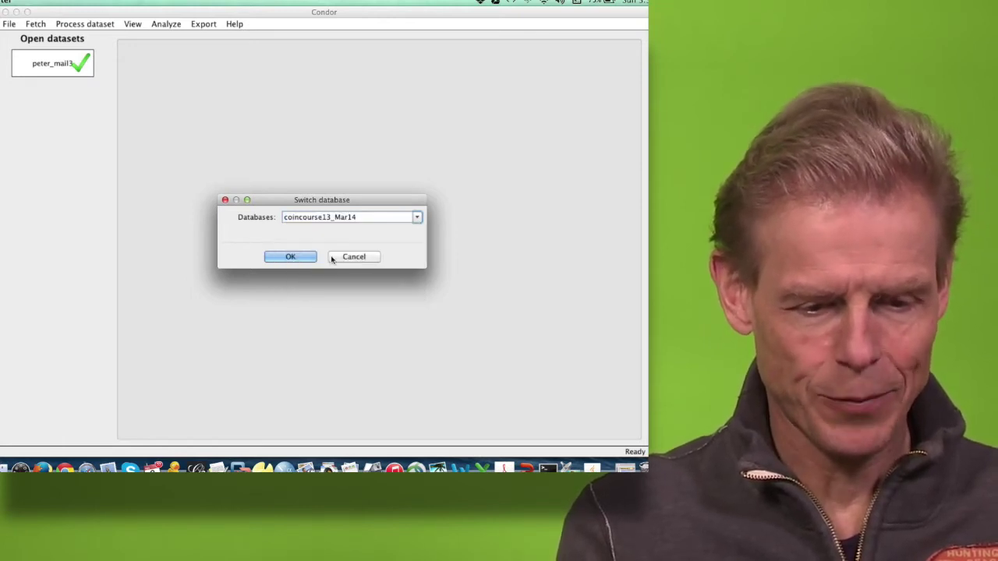
pyautogui.click(296, 257)
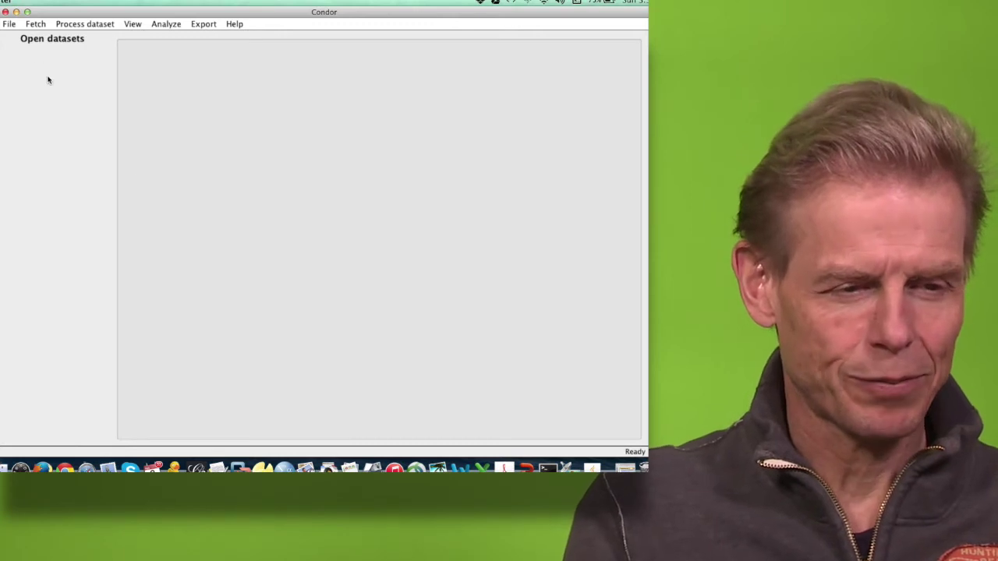
# Step: Open the allteams_actors_merged dataset and advance to its time range and query page
pyautogui.click(9, 24)
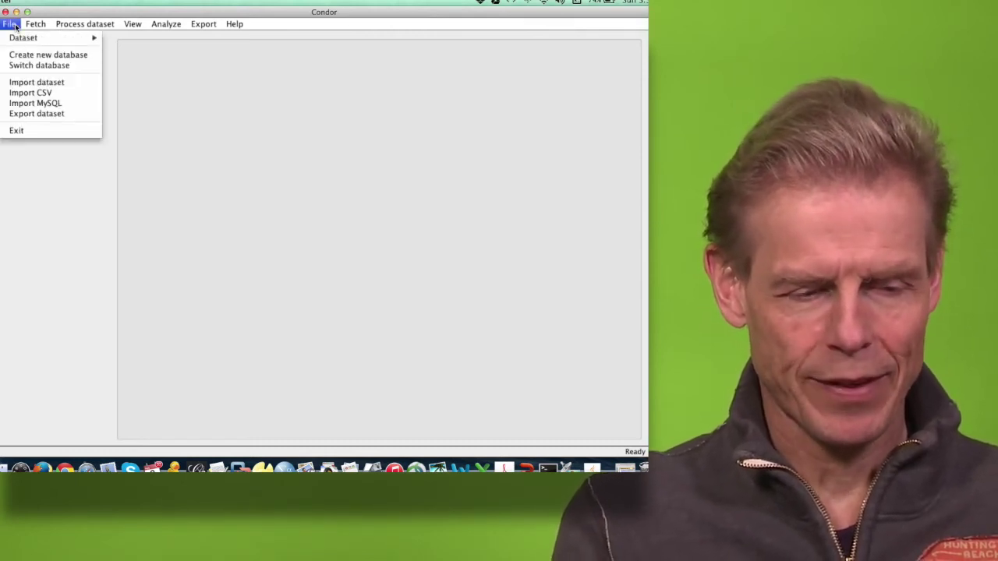
pyautogui.moveTo(32, 38)
pyautogui.click(136, 47)
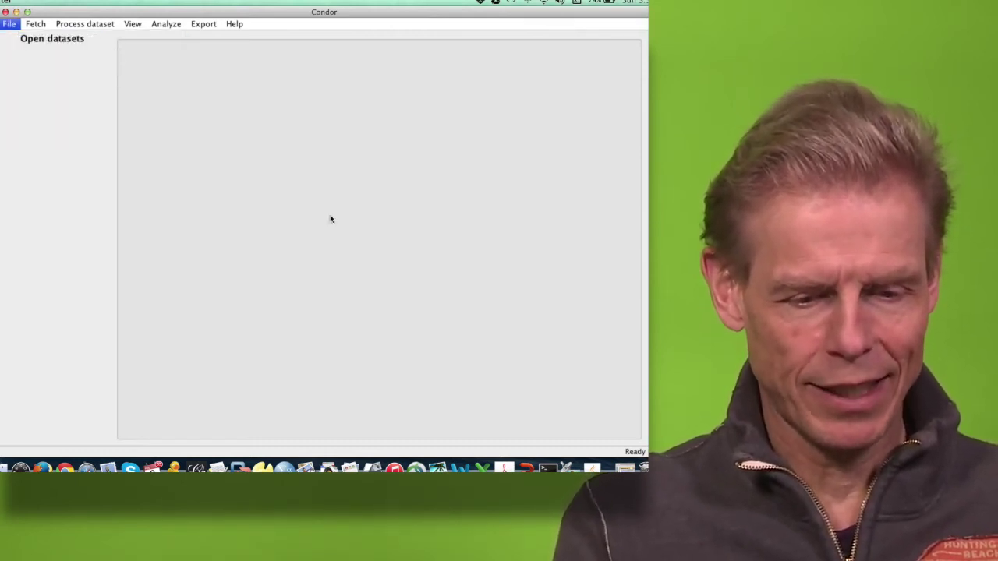
pyautogui.click(403, 234)
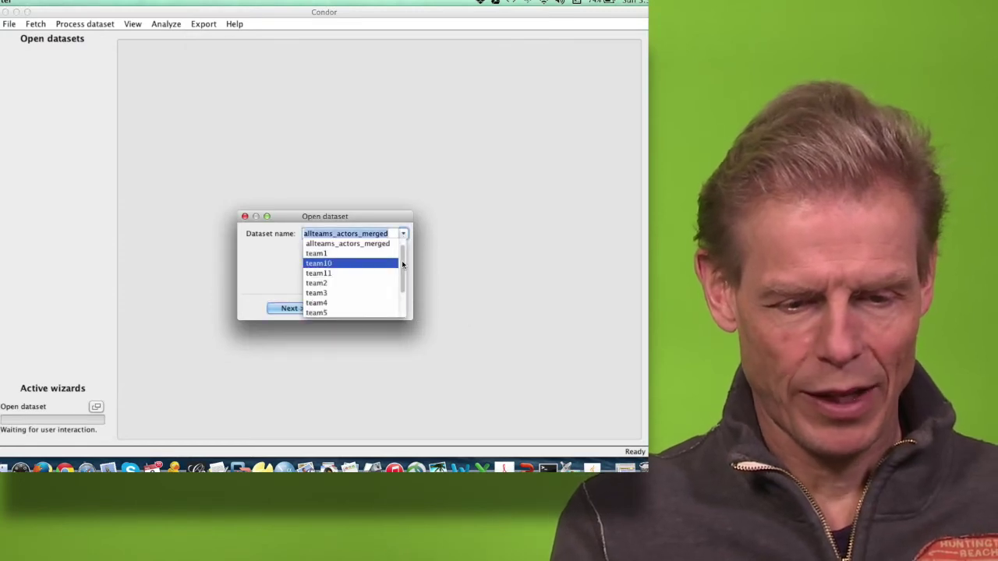
pyautogui.scroll(2, 402, 265)
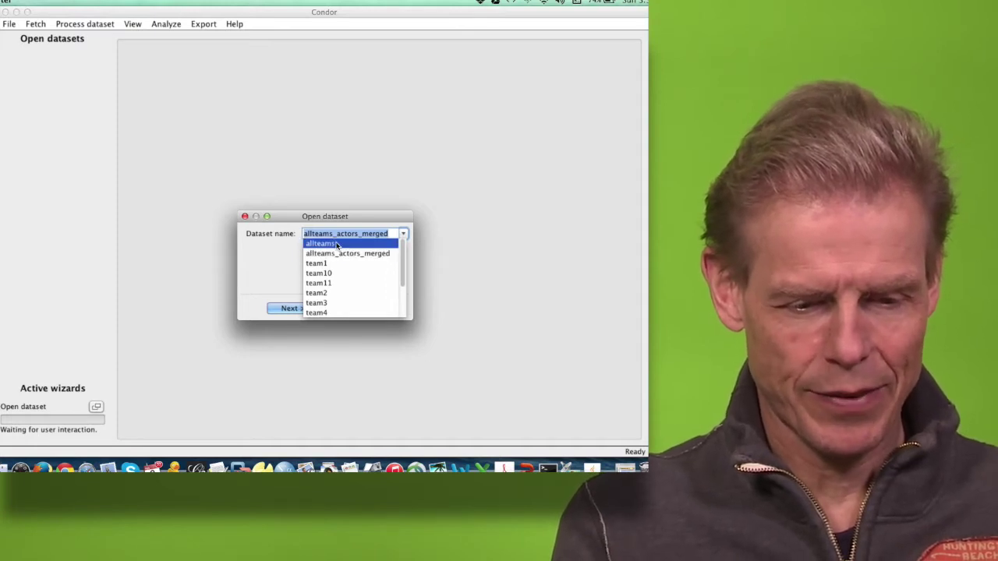
pyautogui.click(337, 253)
pyautogui.click(287, 307)
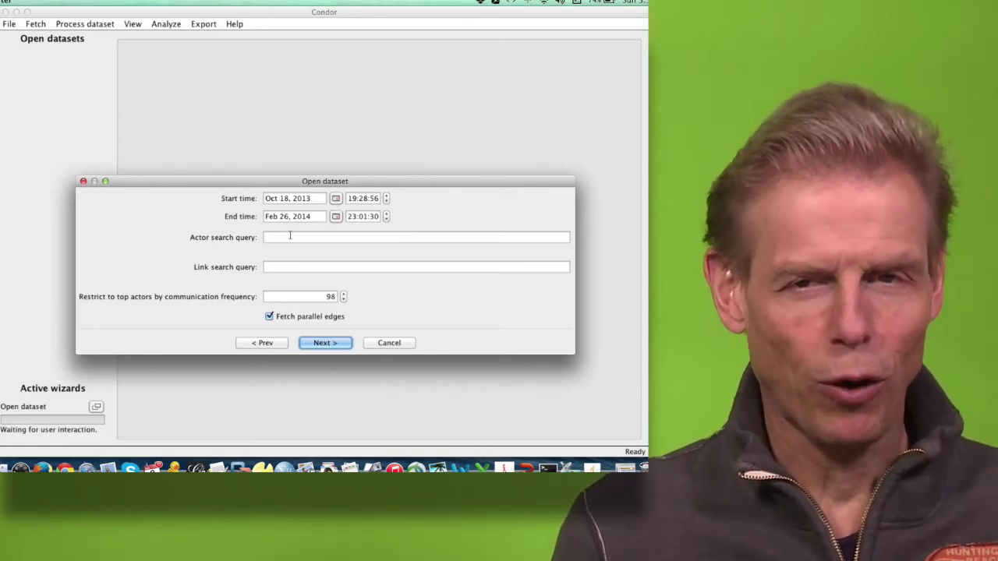
# Step: Leave the actor and link search queries empty, clearing a typed 'condor' link query
pyautogui.click(290, 236)
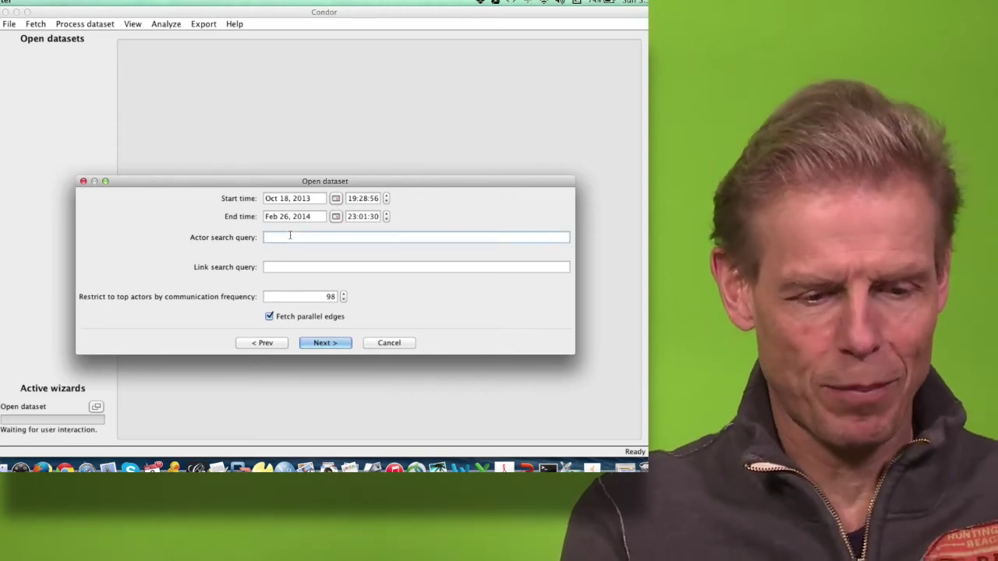
pyautogui.click(274, 268)
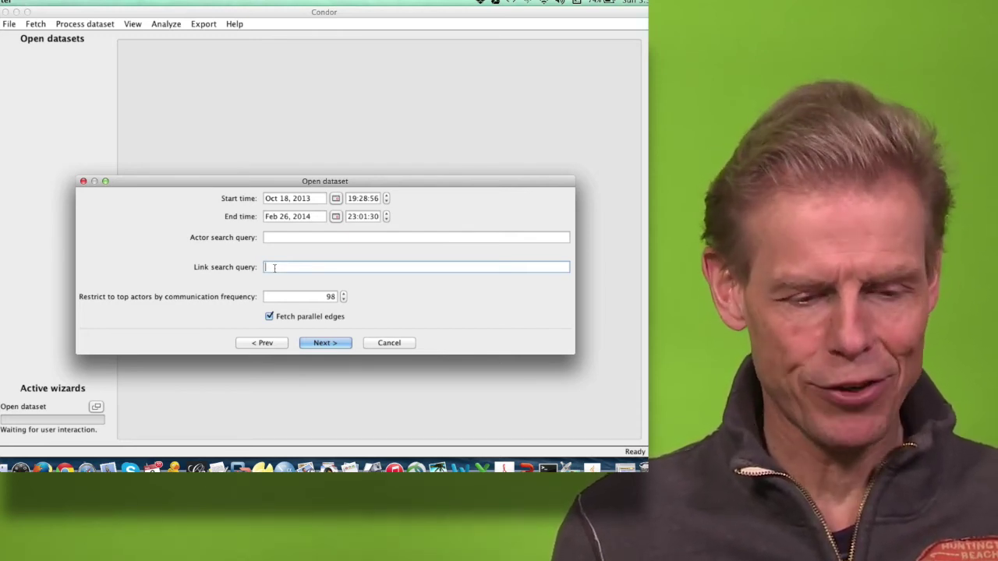
pyautogui.write('coi')
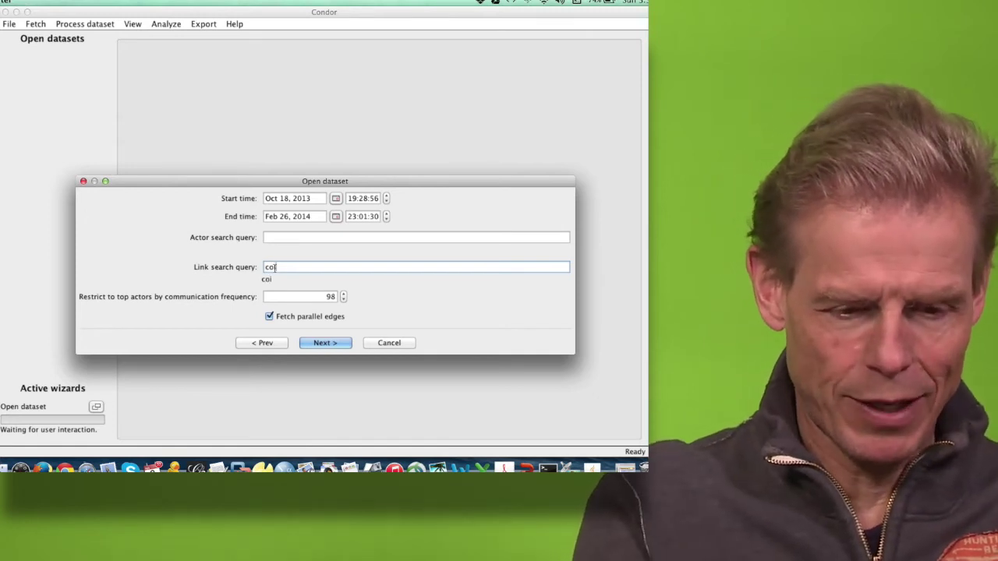
pyautogui.write('nd')
pyautogui.press('BackSpace')
pyautogui.press('BackSpace')
pyautogui.press('BackSpace')
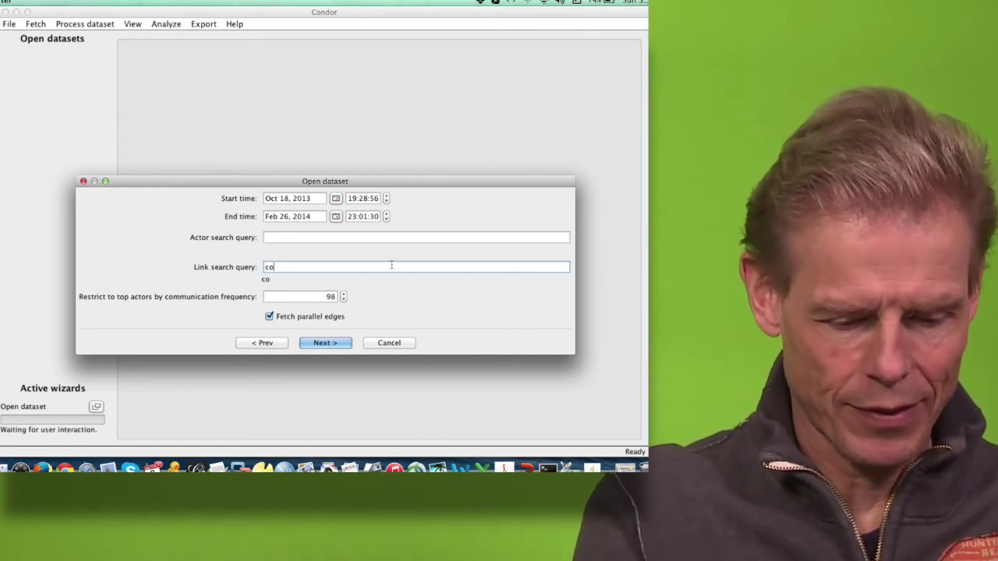
pyautogui.write('ndor')
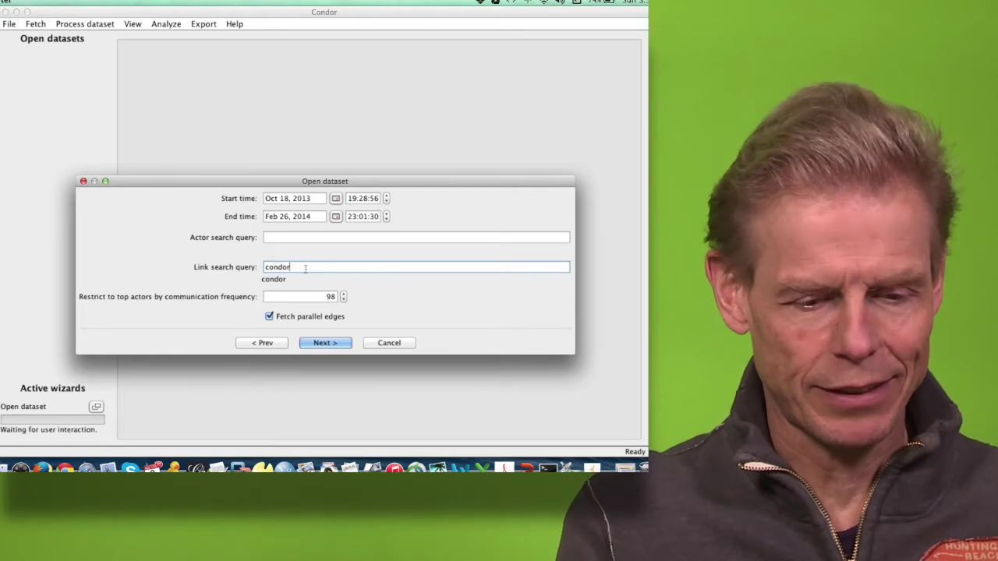
pyautogui.moveTo(305, 268); pyautogui.dragTo(261, 269)
pyautogui.press('BackSpace')
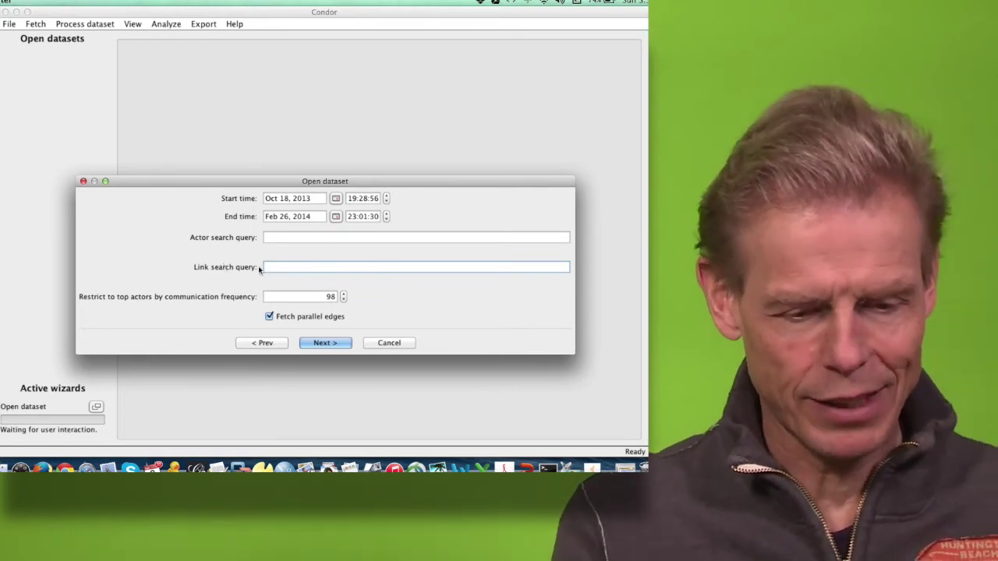
# Step: Review the 98 selected actors in the actor list, then return to the query page
pyautogui.click(324, 343)
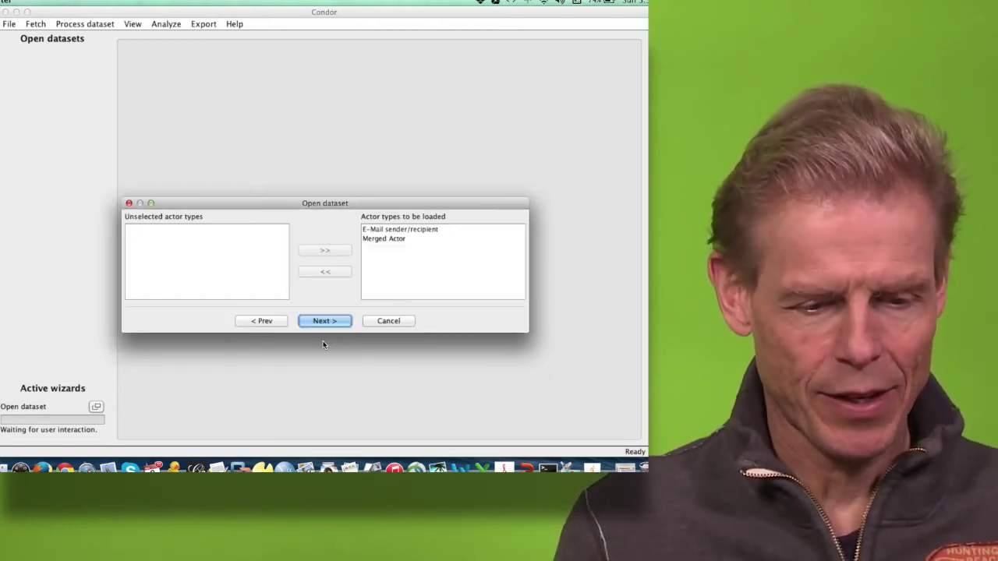
pyautogui.click(333, 322)
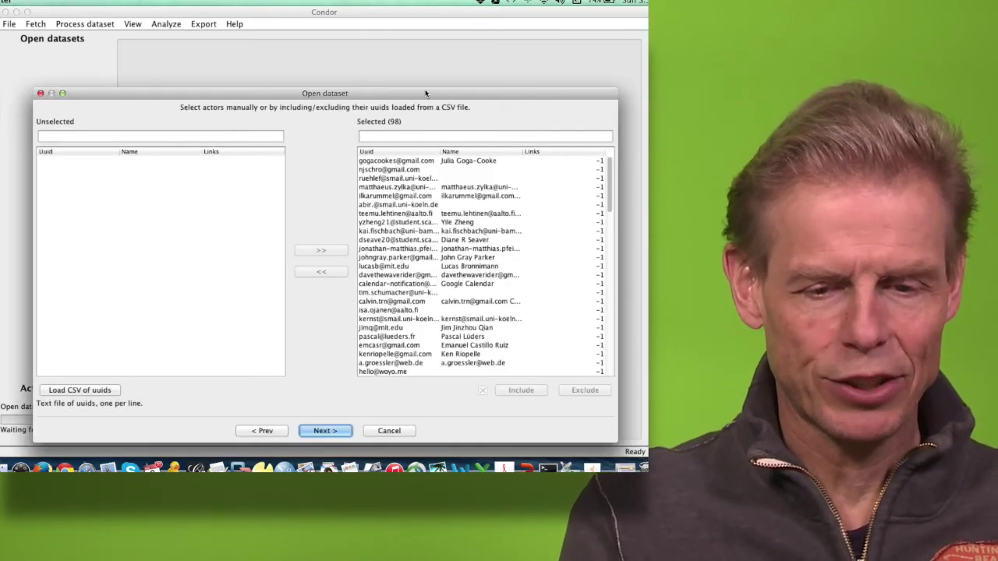
pyautogui.moveTo(426, 93); pyautogui.dragTo(388, 69)
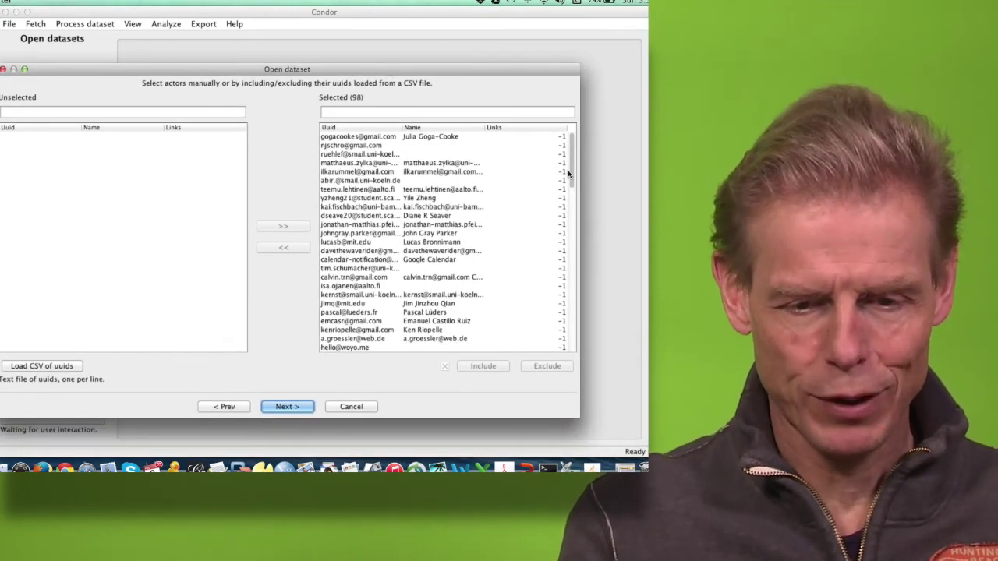
pyautogui.moveTo(569, 174); pyautogui.dragTo(619, 87)
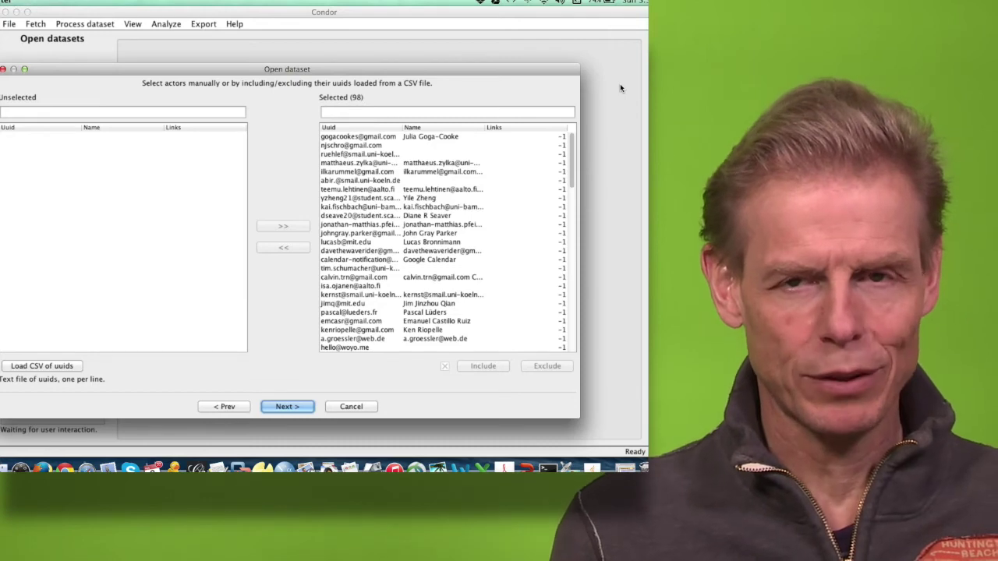
pyautogui.click(441, 207)
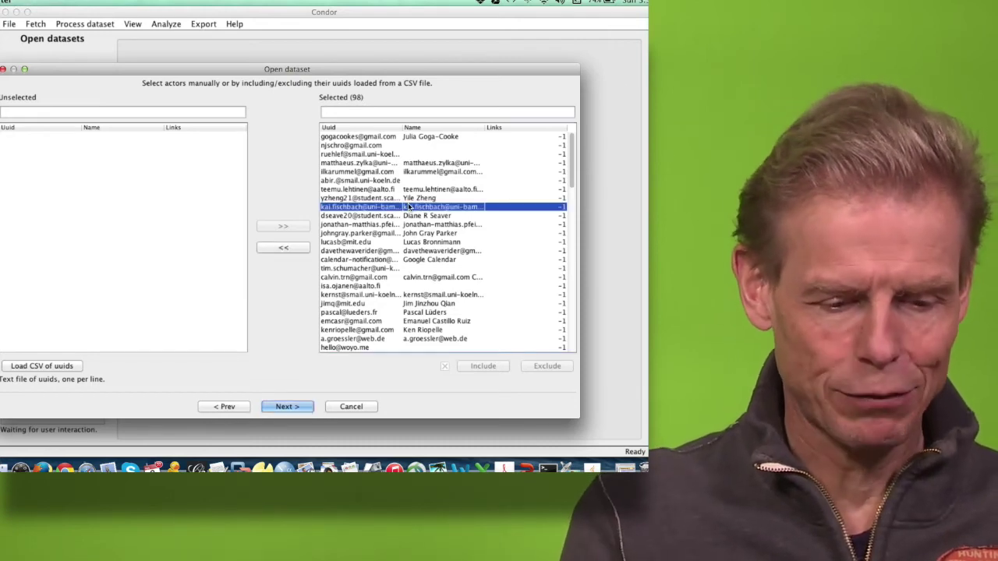
pyautogui.click(214, 404)
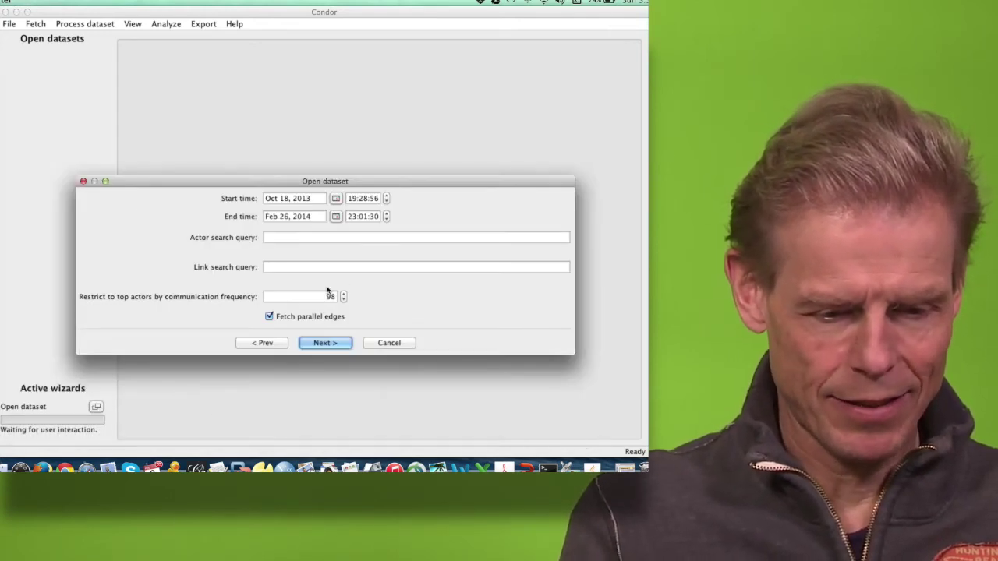
# Step: Limit to the top 65 actors, sort selected actors by links, and load the dataset
pyautogui.doubleClick(328, 295)
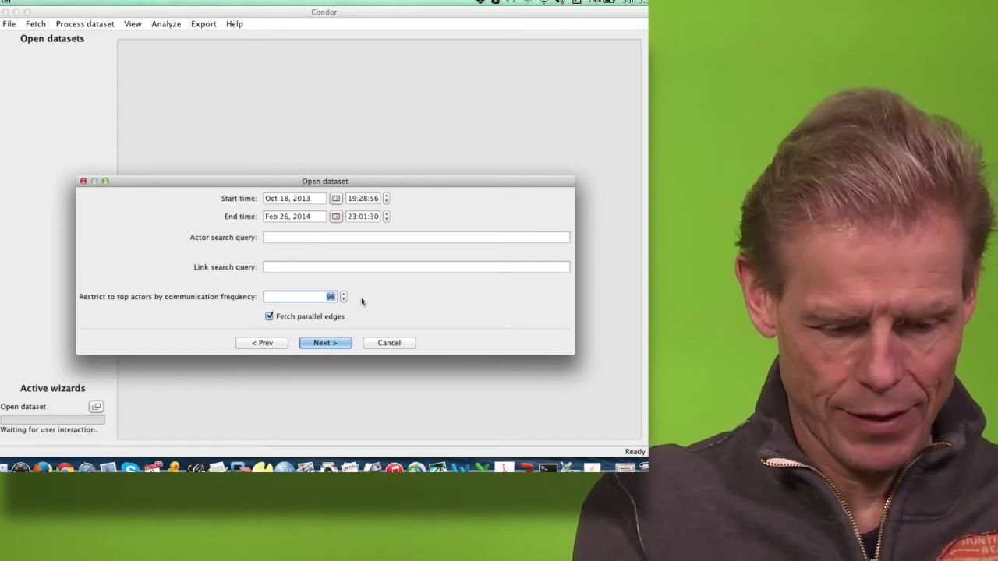
pyautogui.write('65')
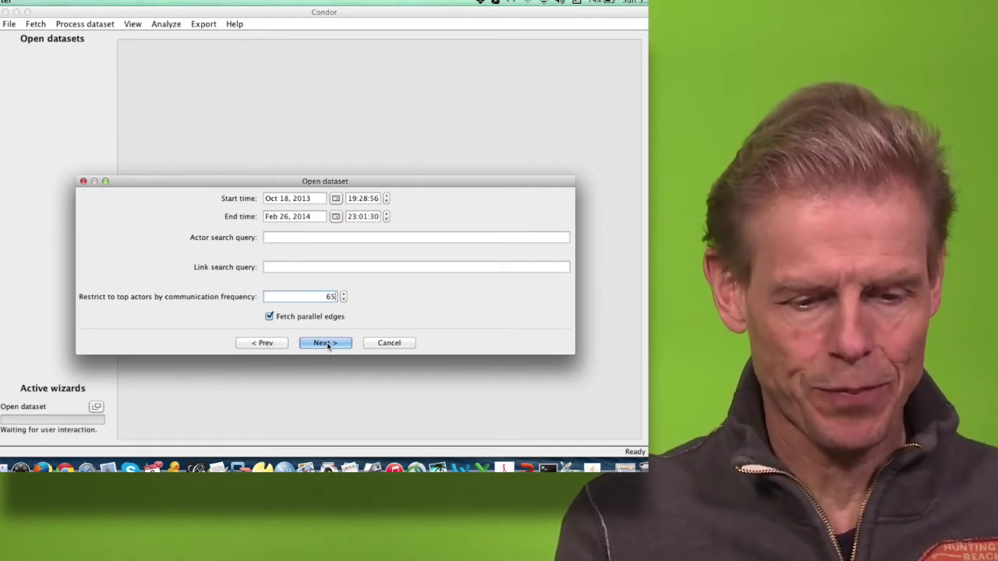
pyautogui.click(325, 343)
pyautogui.click(323, 320)
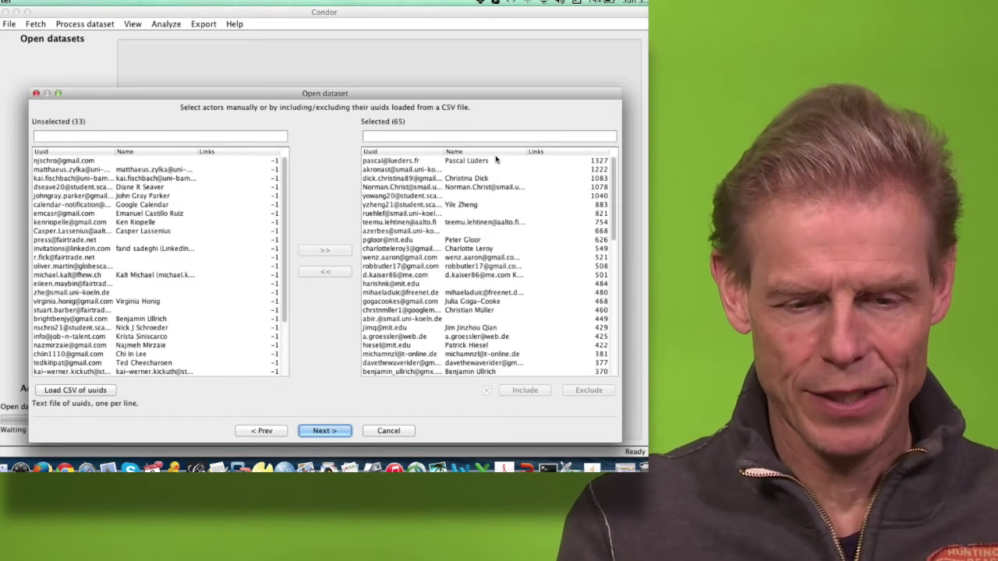
pyautogui.click(543, 153)
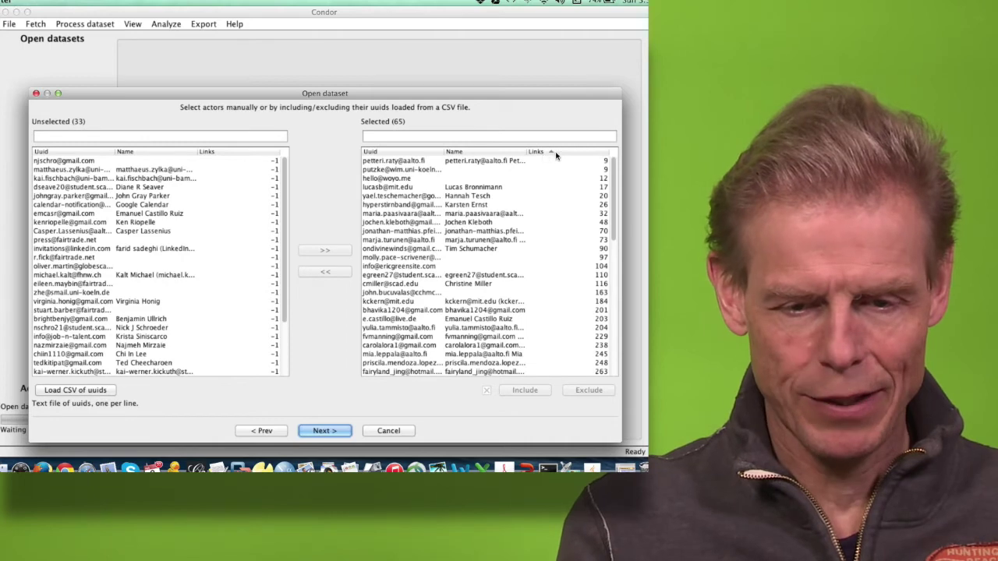
pyautogui.click(550, 153)
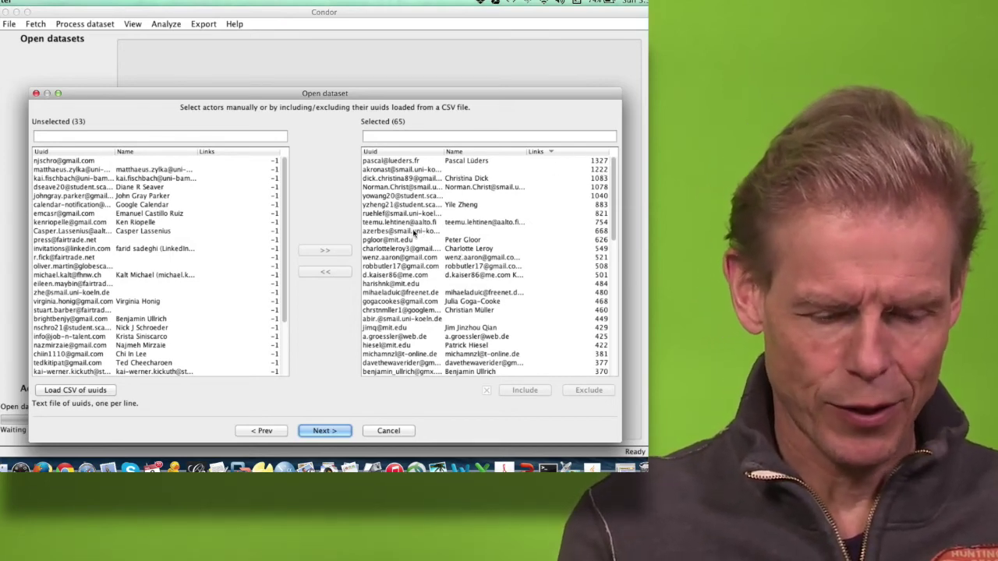
pyautogui.click(332, 429)
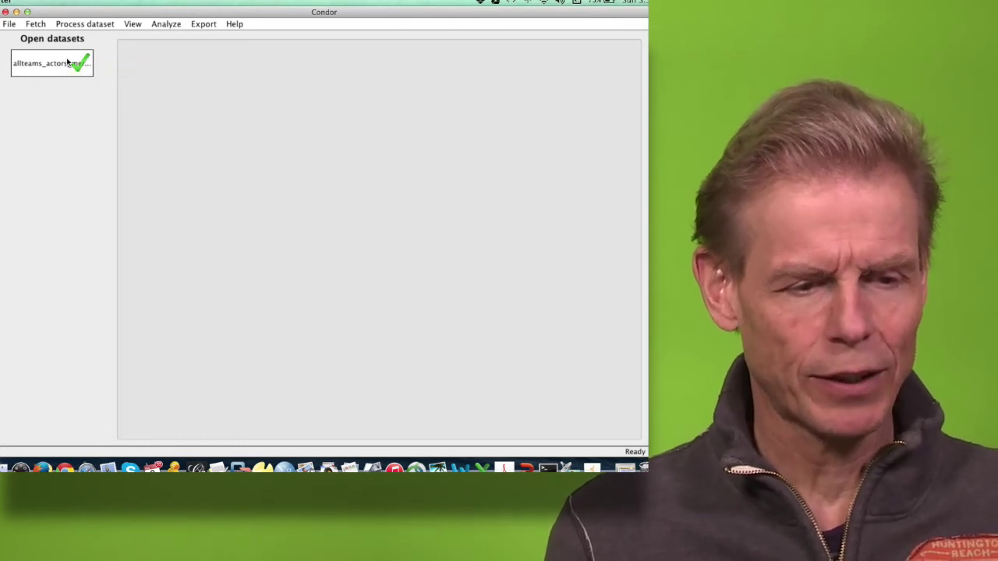
# Step: Create a static network view and colour its nodes by Original dataset
pyautogui.click(130, 23)
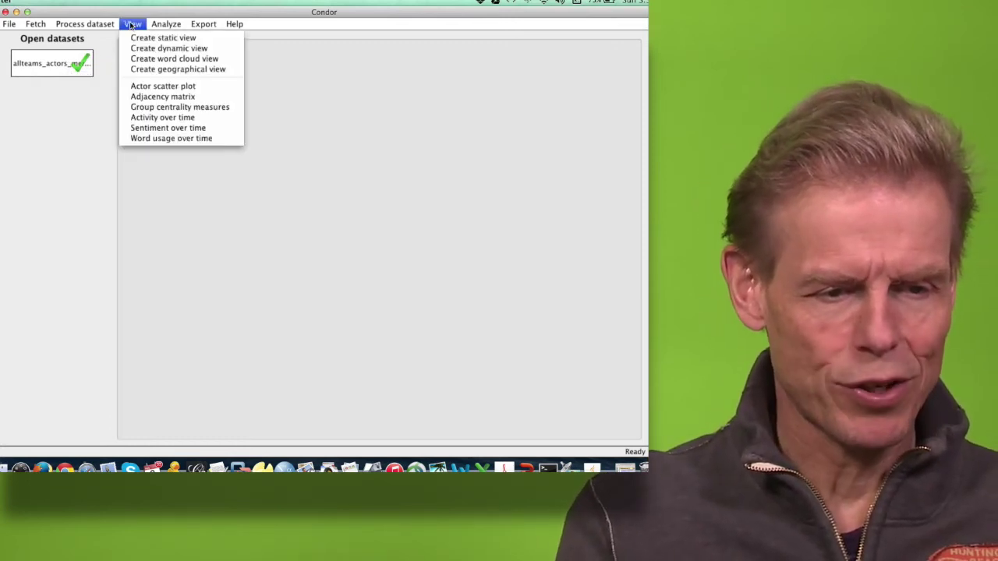
pyautogui.click(145, 38)
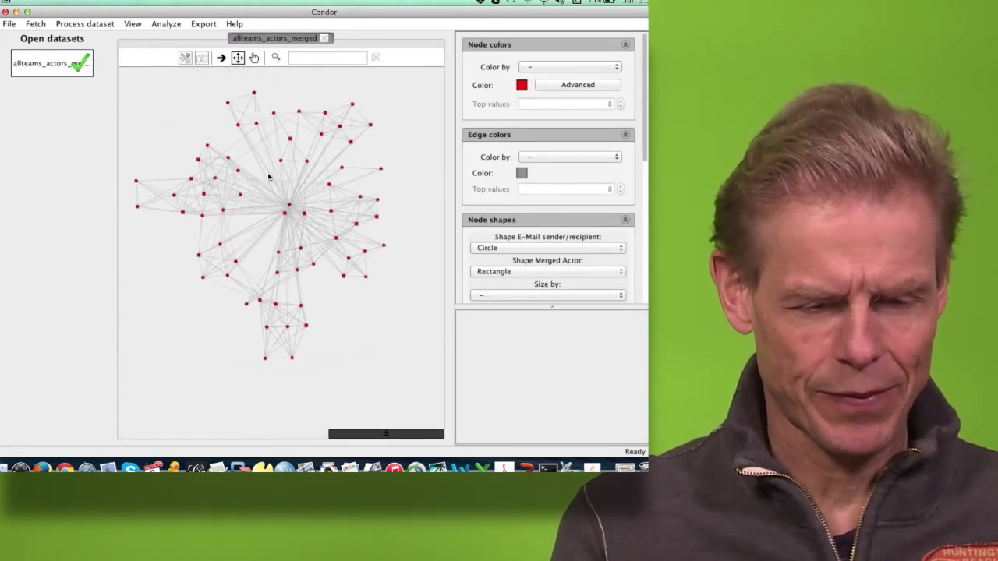
pyautogui.click(588, 68)
pyautogui.scroll(-1, 619, 102)
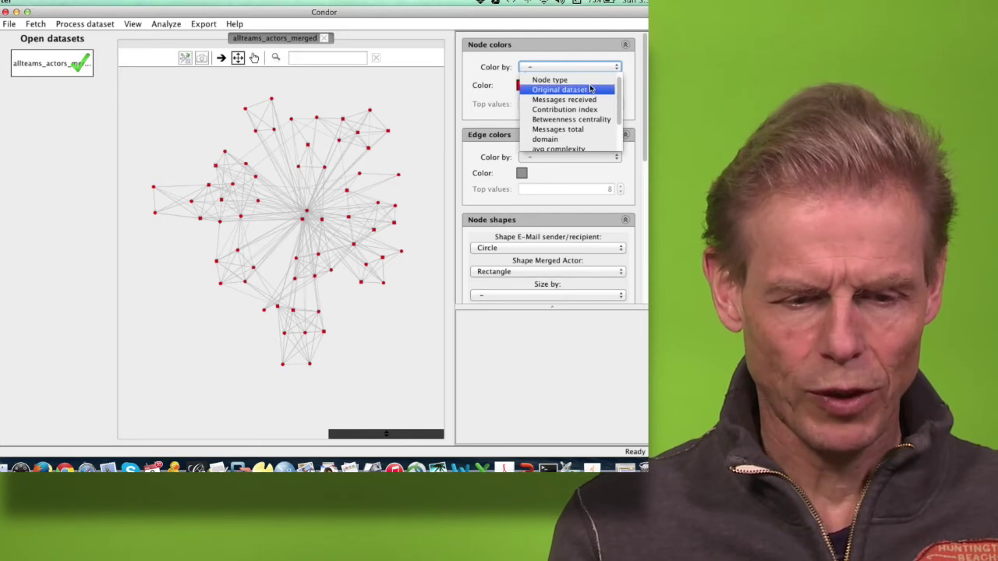
pyautogui.click(590, 88)
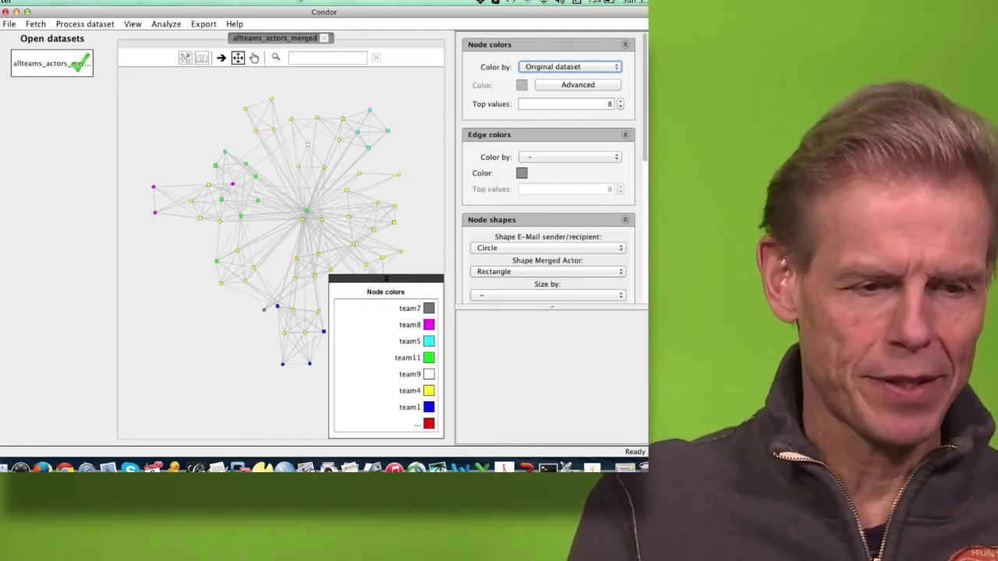
pyautogui.click(11, 25)
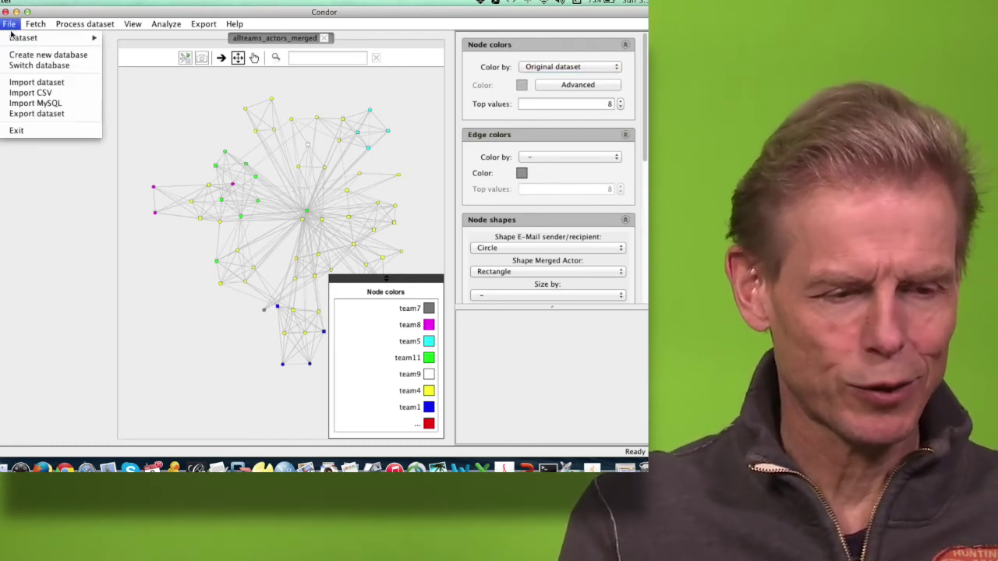
pyautogui.moveTo(24, 39)
pyautogui.click(144, 69)
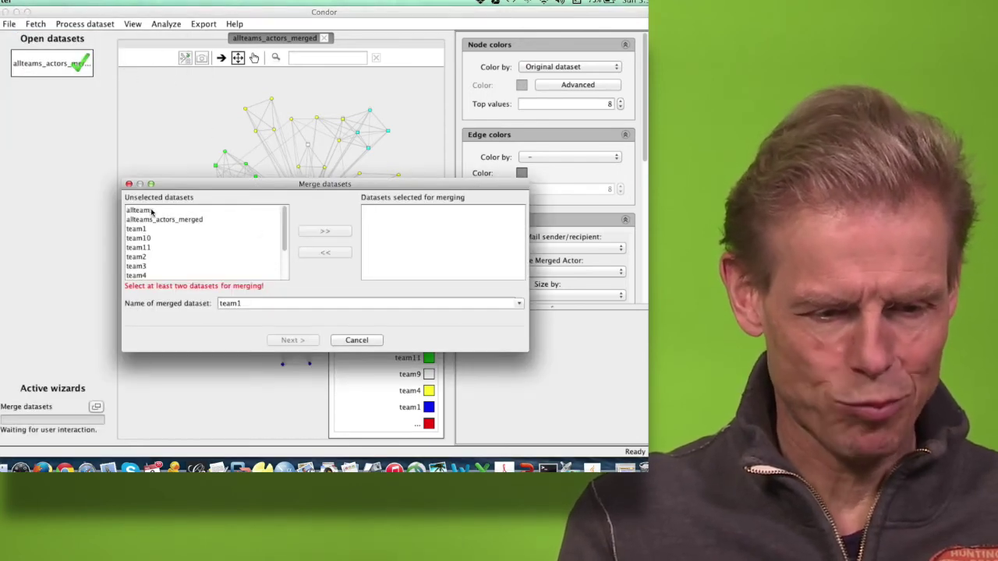
pyautogui.click(152, 211)
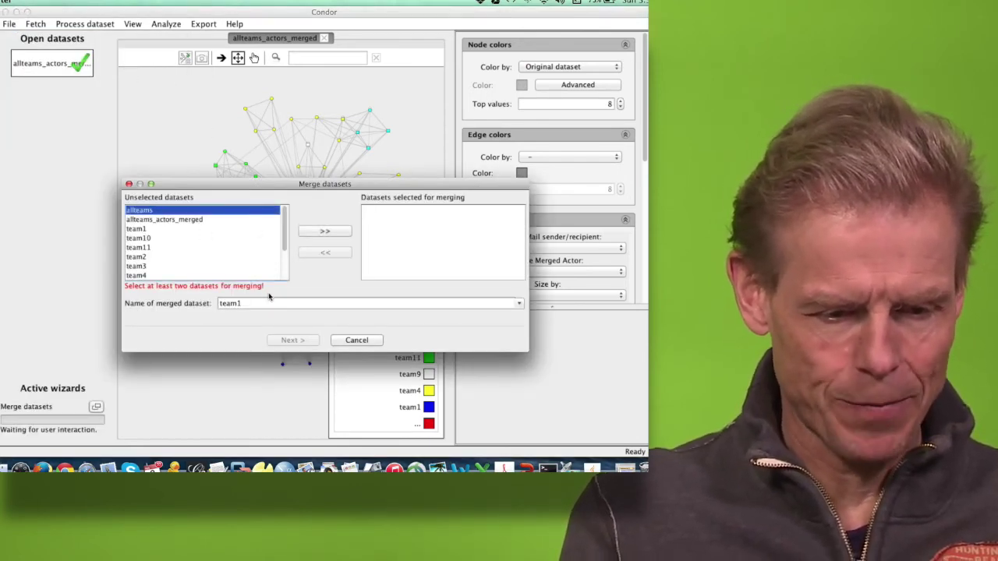
pyautogui.click(150, 238)
pyautogui.keyDown('shift'); pyautogui.click(144, 269); pyautogui.keyUp('shift')
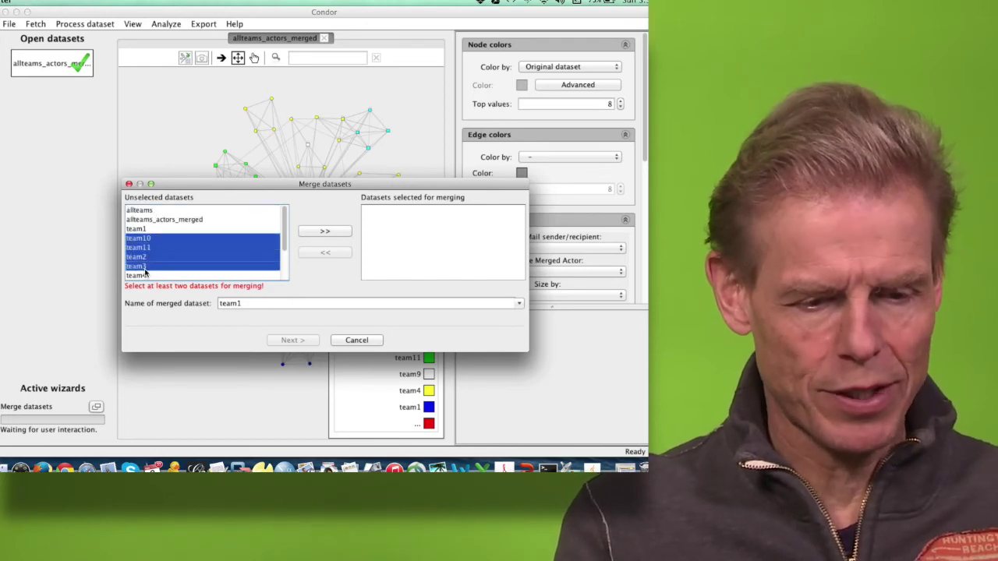
pyautogui.click(309, 233)
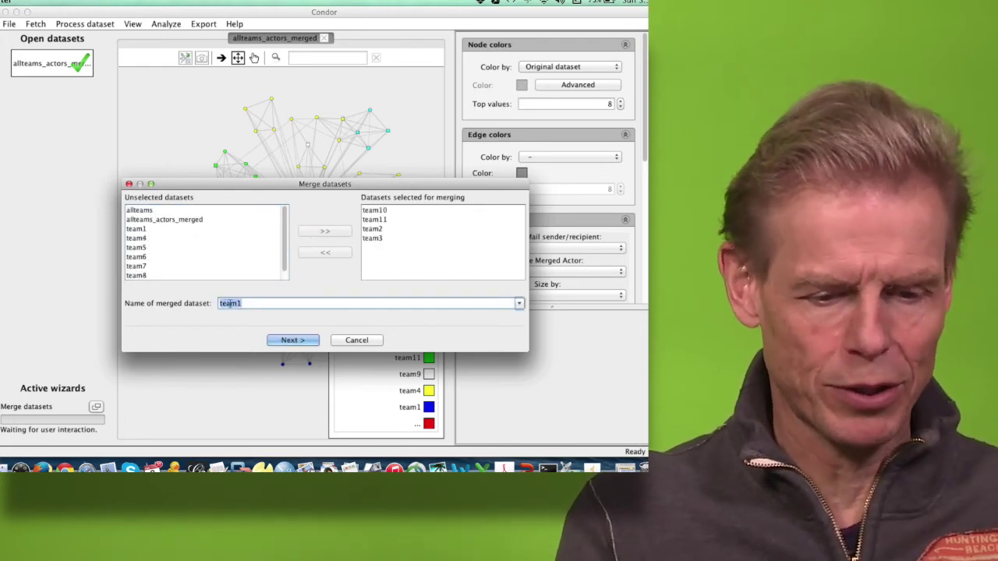
pyautogui.click(353, 343)
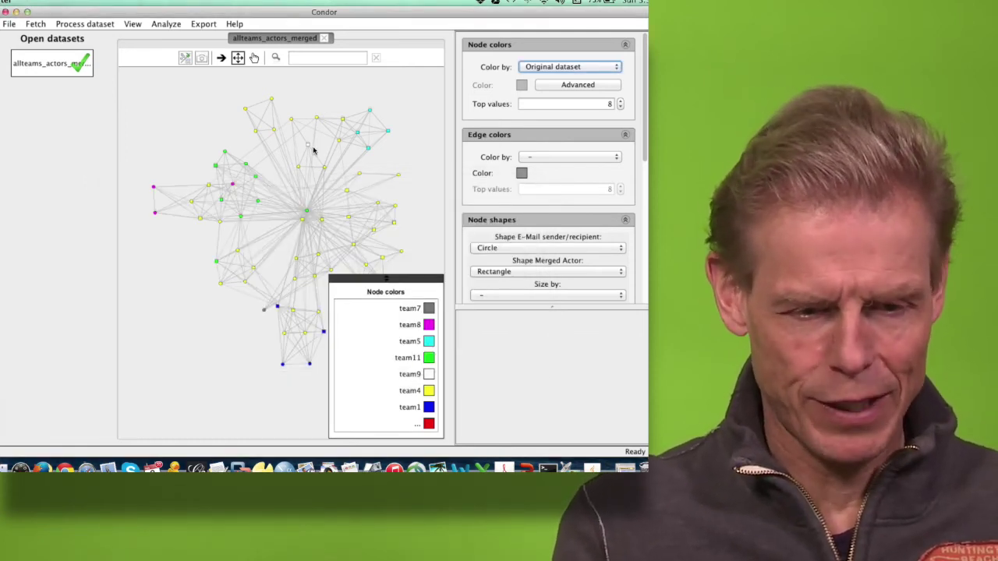
# Step: Change the Merged Actor node shape from Rectangle to Circle
pyautogui.moveTo(309, 145)
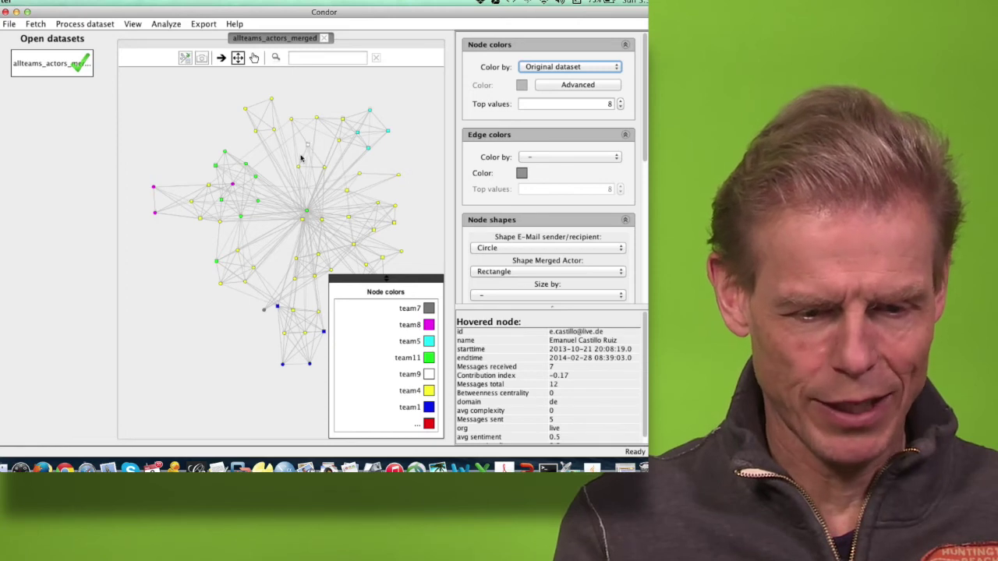
pyautogui.moveTo(305, 209)
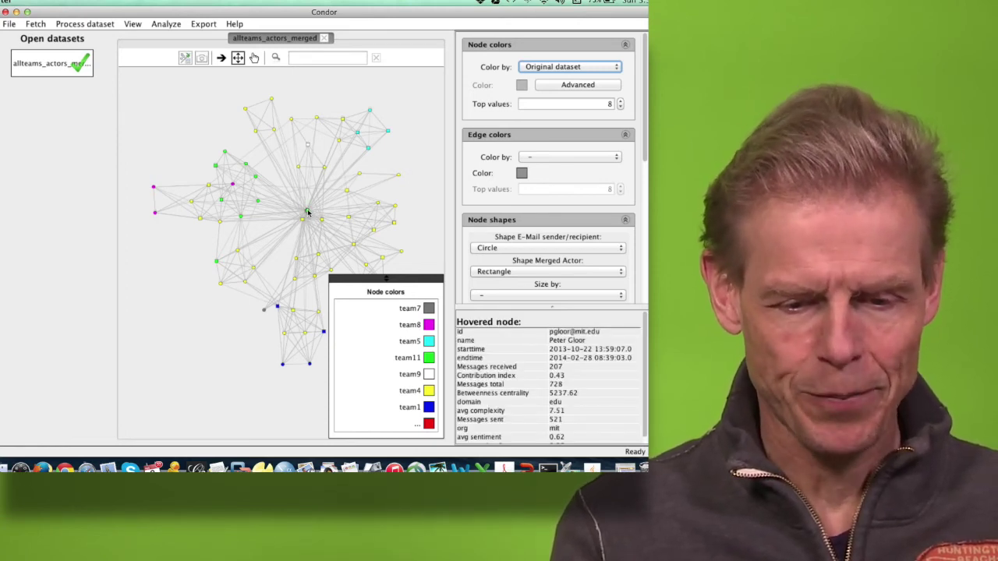
pyautogui.click(577, 272)
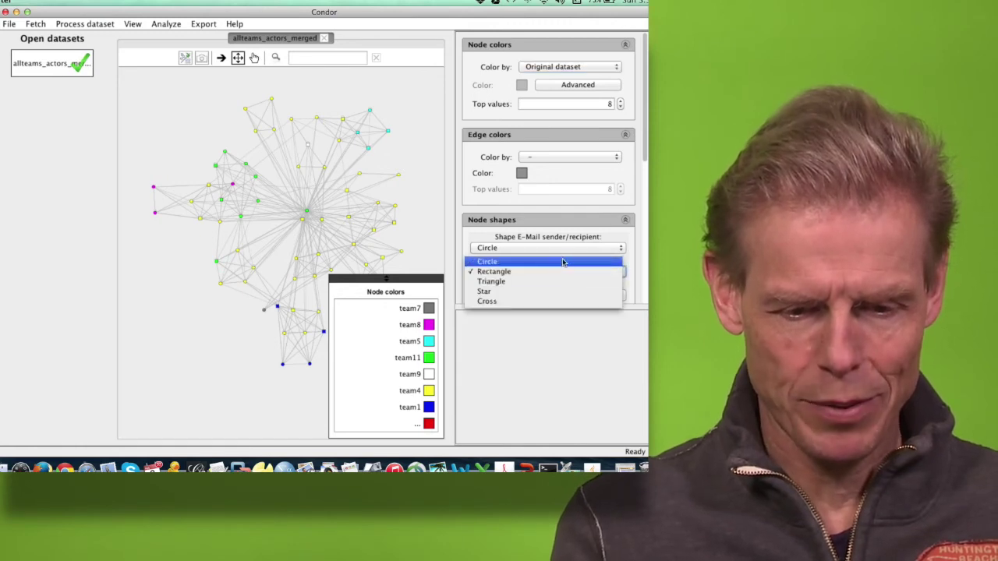
pyautogui.click(558, 261)
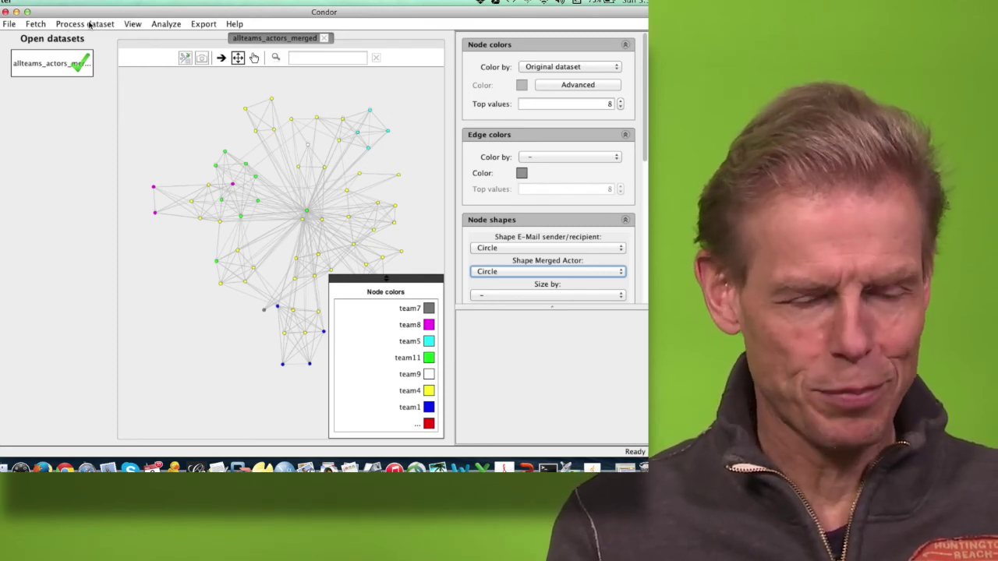
pyautogui.click(88, 25)
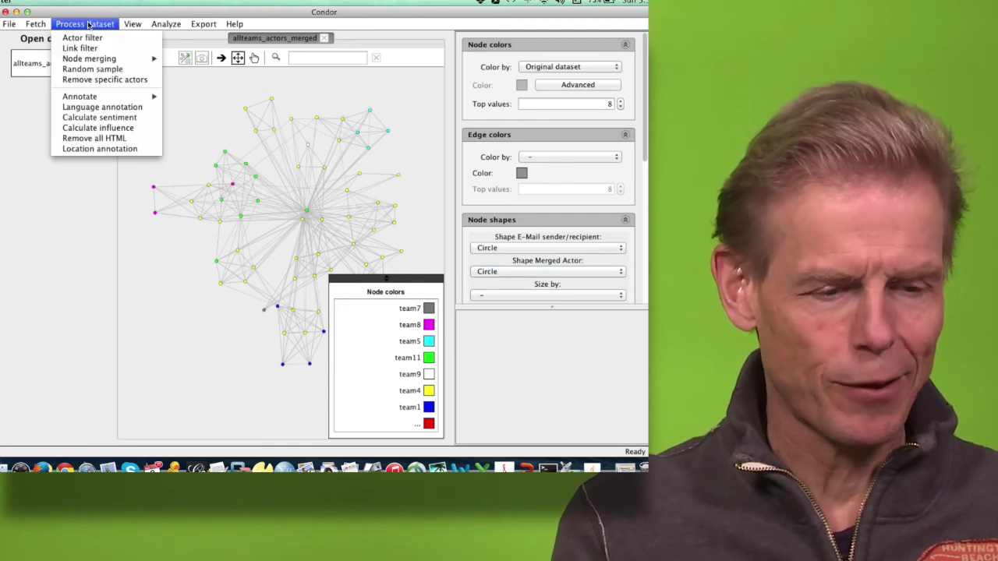
# Step: Run a betweenness centrality annotation on all nodes of the merged team dataset
pyautogui.moveTo(79, 100)
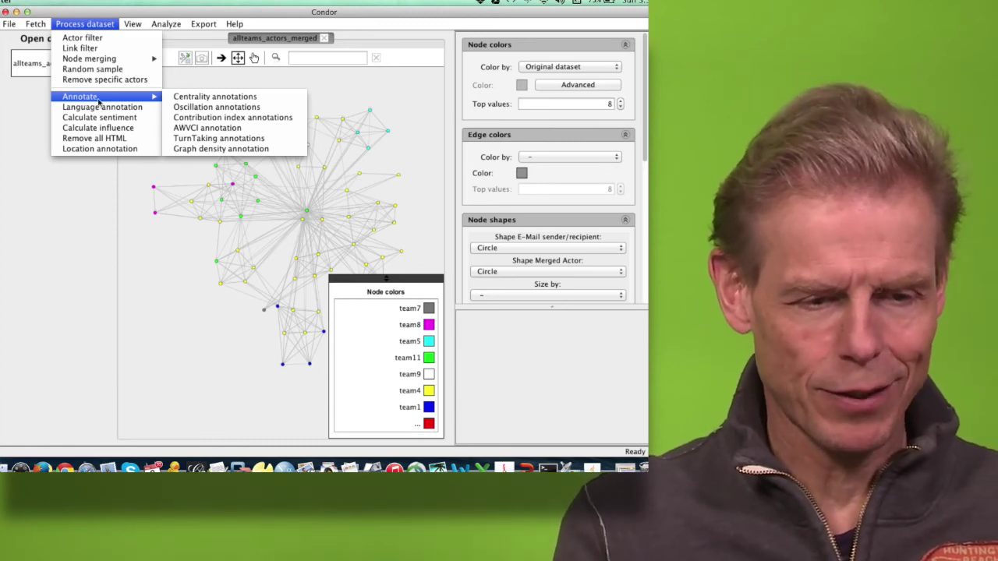
pyautogui.click(181, 98)
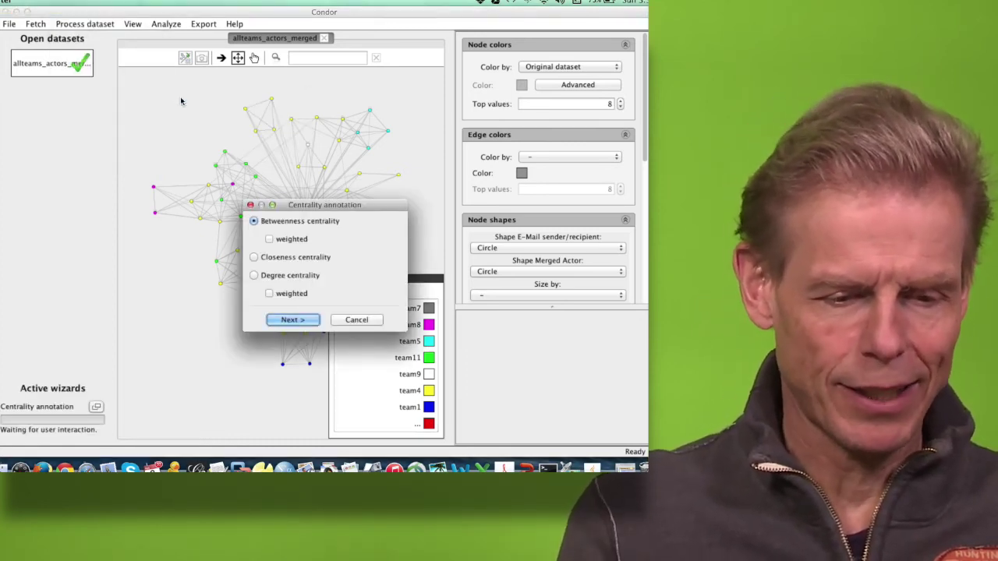
pyautogui.click(292, 319)
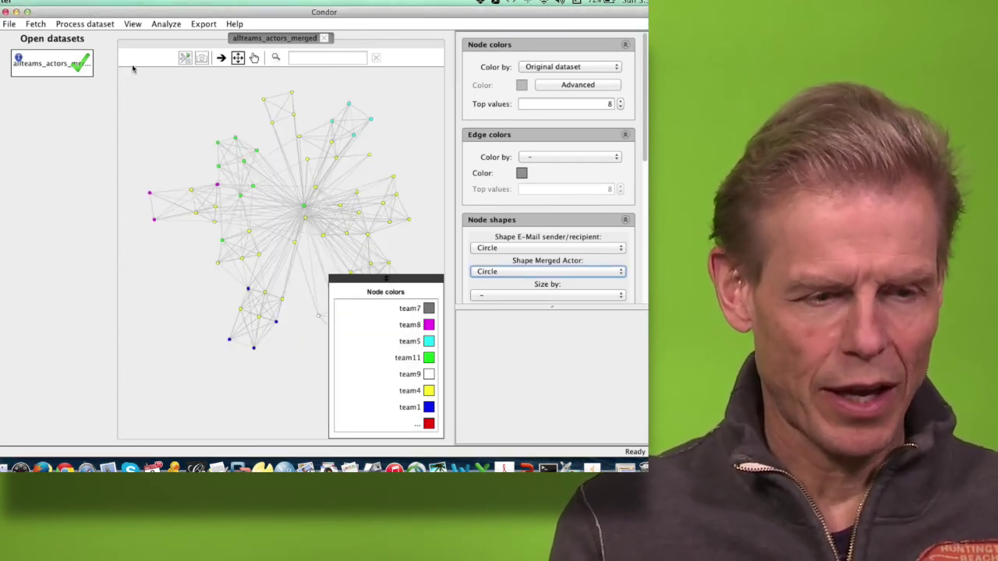
# Step: Run a second centrality annotation using degree centrality for all nodes
pyautogui.click(82, 24)
pyautogui.moveTo(80, 99)
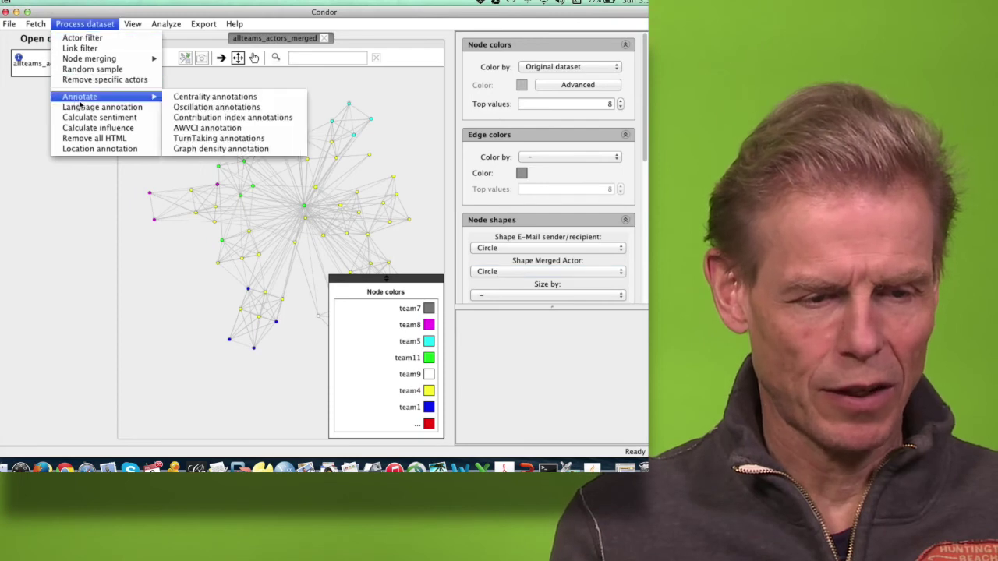
pyautogui.click(193, 98)
pyautogui.click(287, 273)
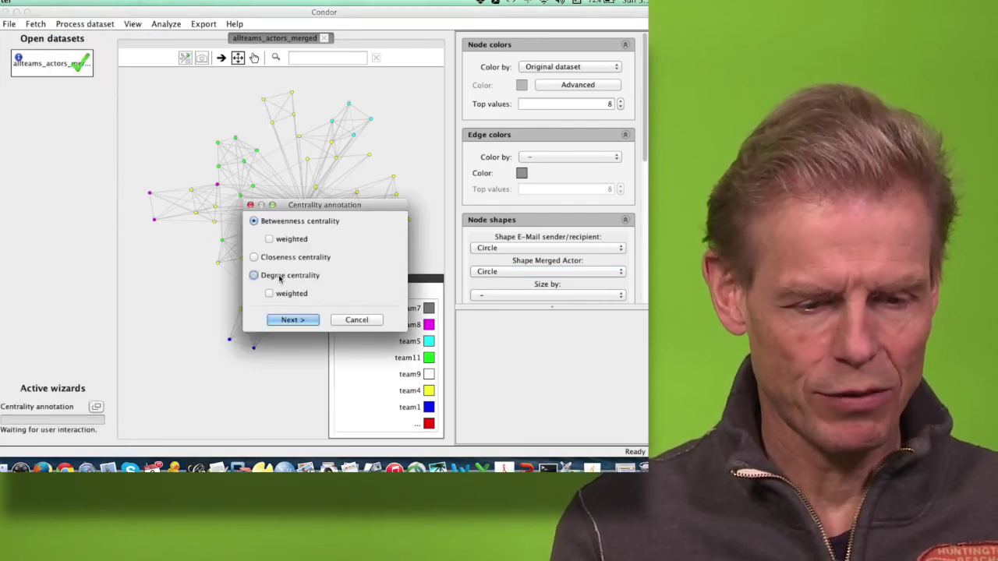
pyautogui.click(290, 320)
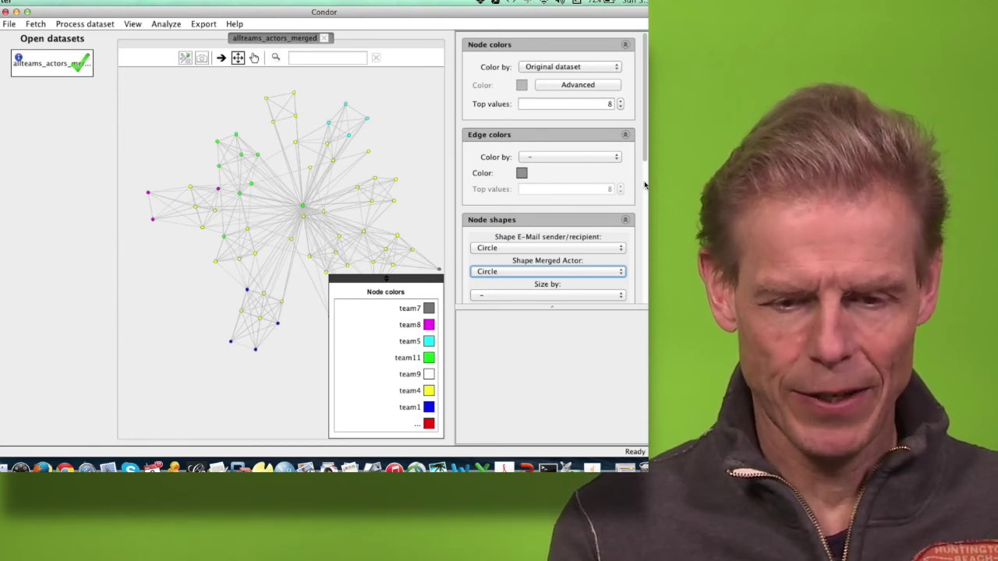
# Step: Set Node shapes 'Size by' to Betweenness centrality so team11 and team4 actors appear largest
pyautogui.moveTo(646, 154); pyautogui.dragTo(641, 213)
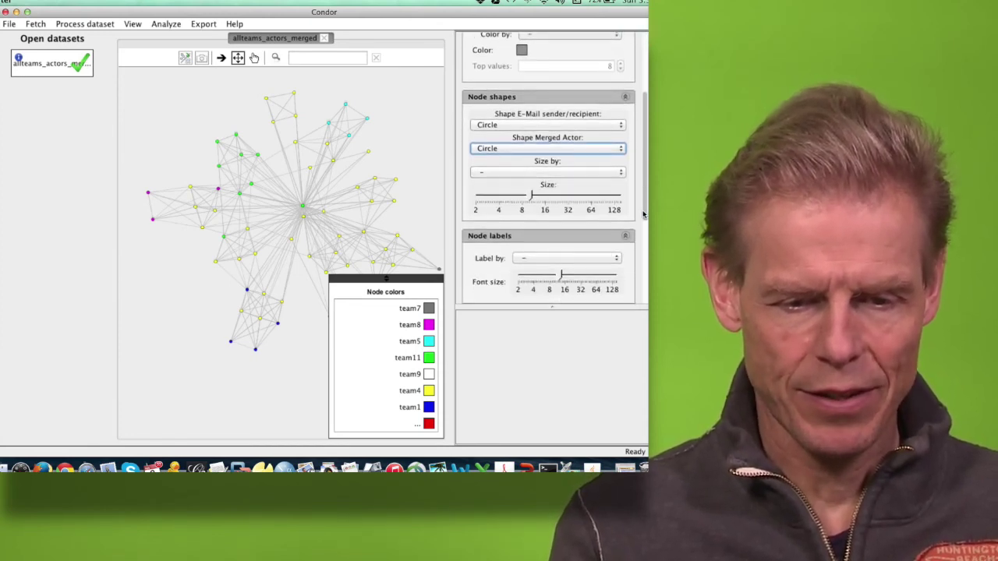
pyautogui.click(599, 173)
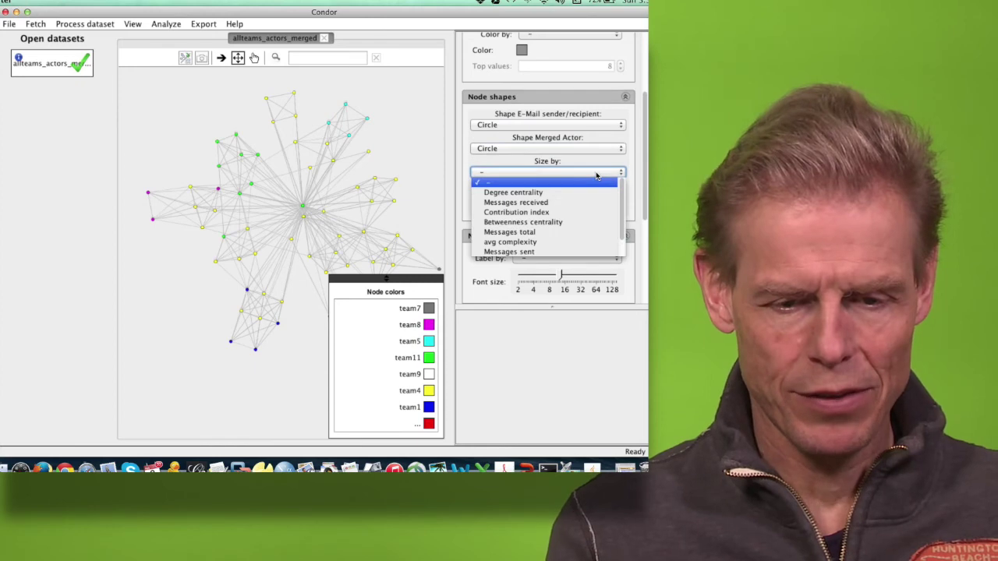
pyautogui.click(595, 222)
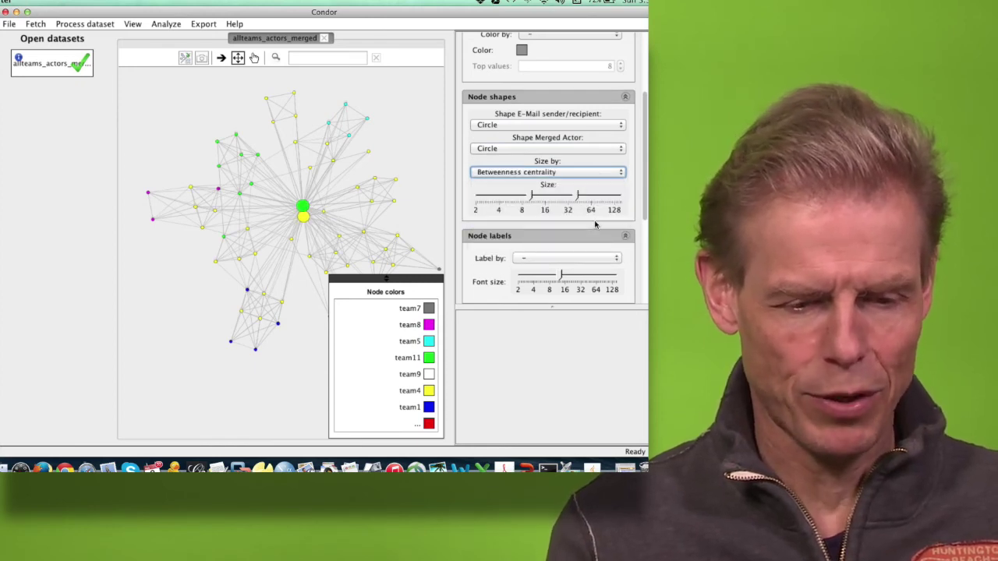
pyautogui.moveTo(304, 217)
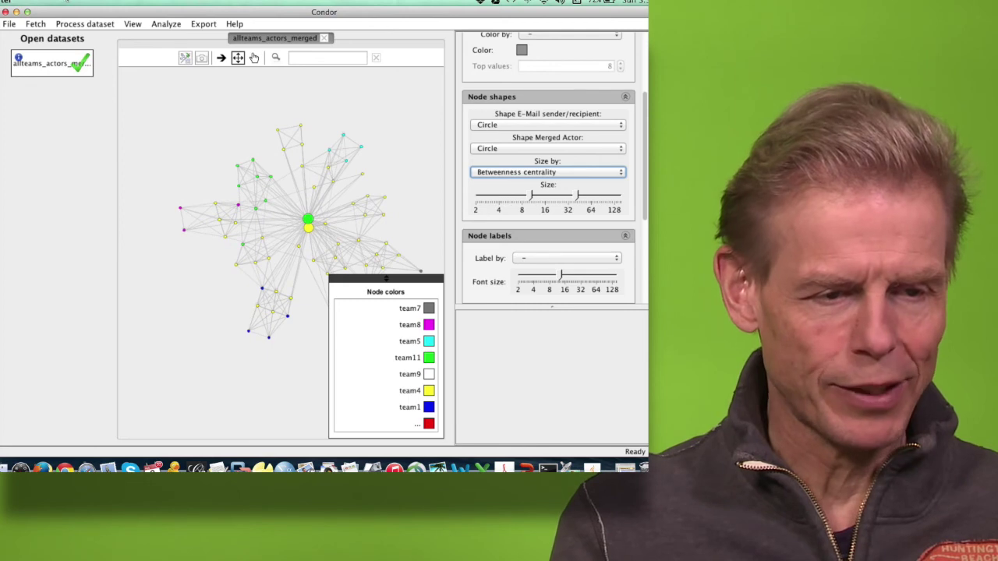
# Step: Compute betweenness oscillation annotations in Days with a sliding window length of 15
pyautogui.click(69, 24)
pyautogui.moveTo(132, 93)
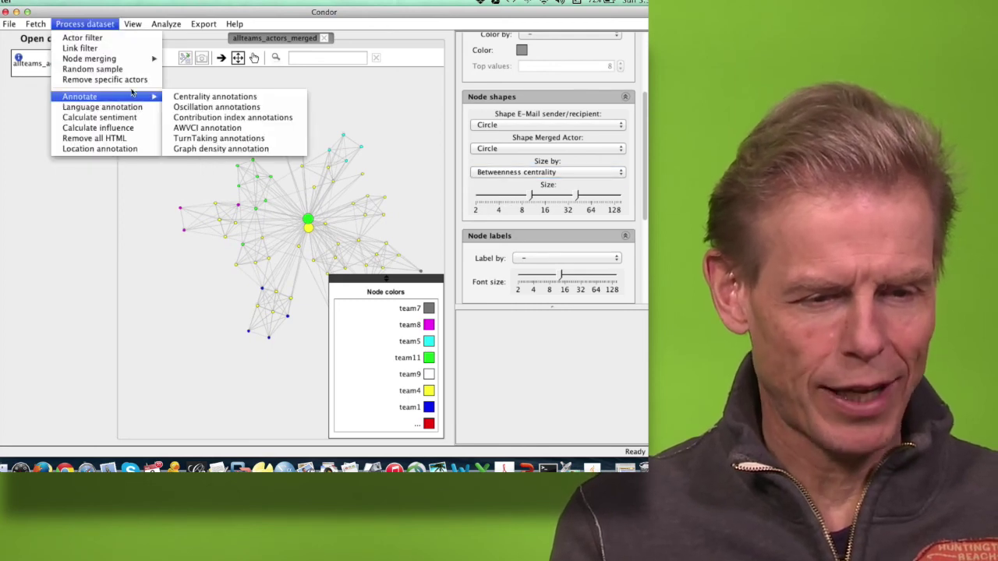
pyautogui.click(188, 107)
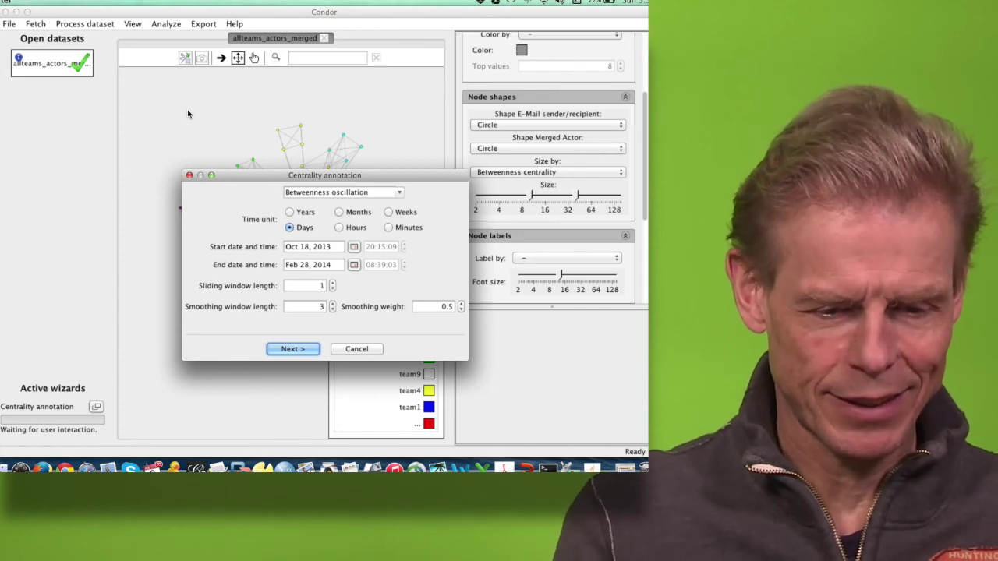
pyautogui.click(319, 286)
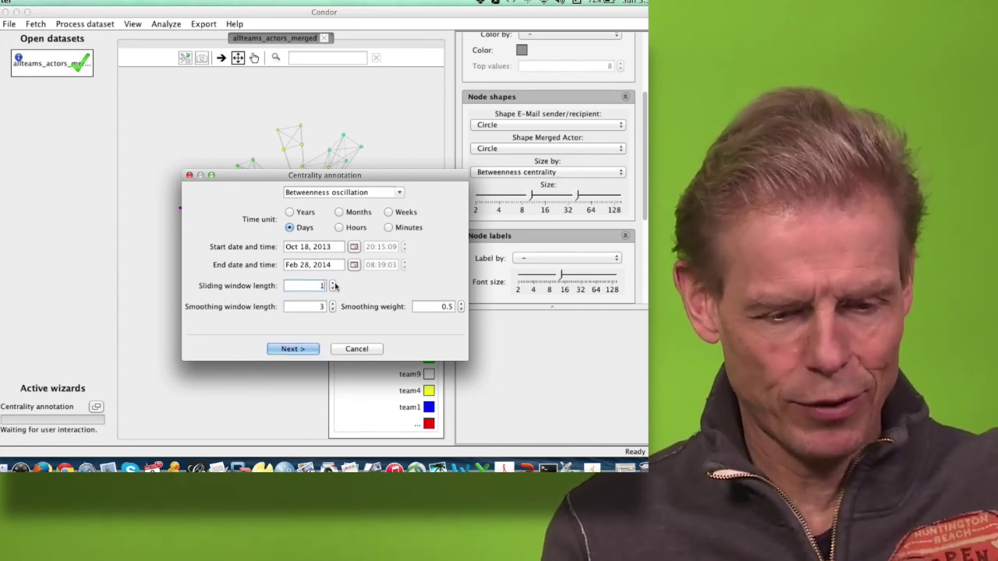
pyautogui.write('6')
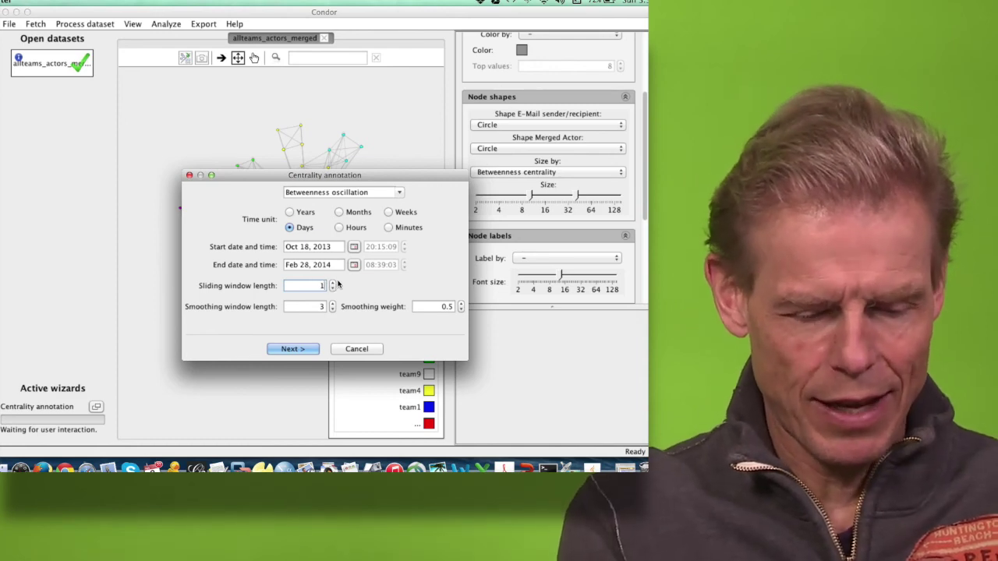
pyautogui.write('5')
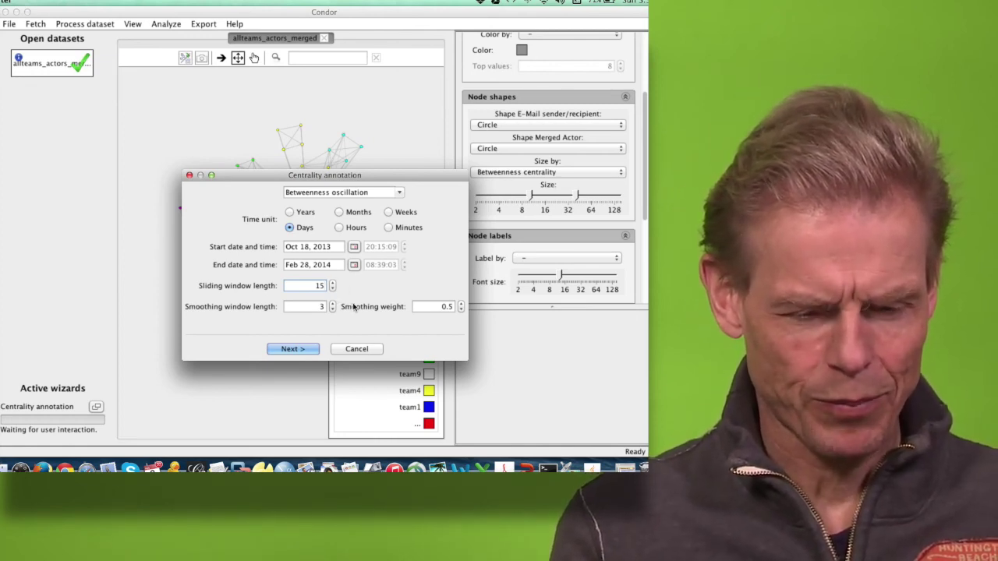
pyautogui.click(293, 349)
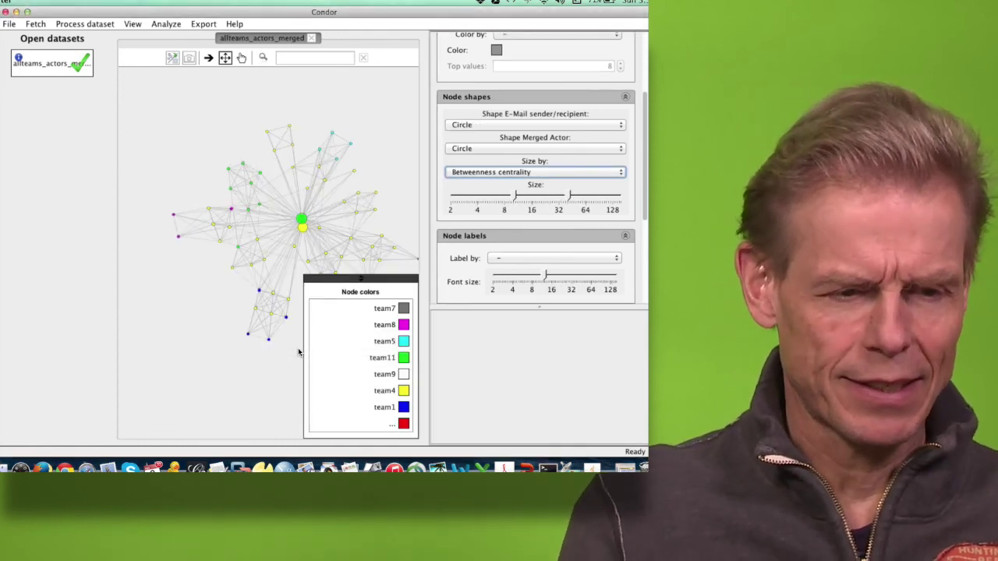
pyautogui.click(81, 26)
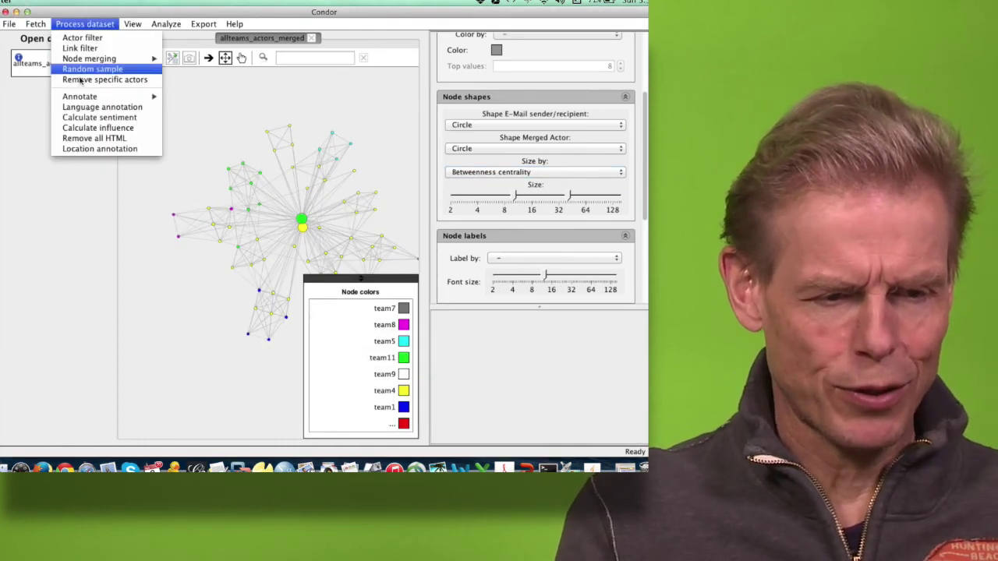
# Step: Compute contribution index annotations for all nodes
pyautogui.moveTo(86, 96)
pyautogui.click(187, 117)
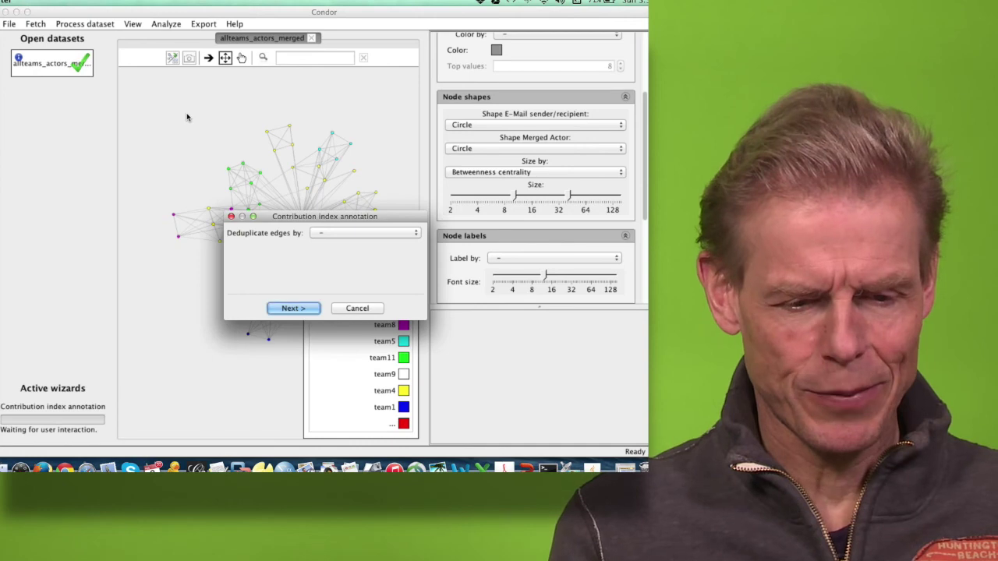
pyautogui.click(293, 309)
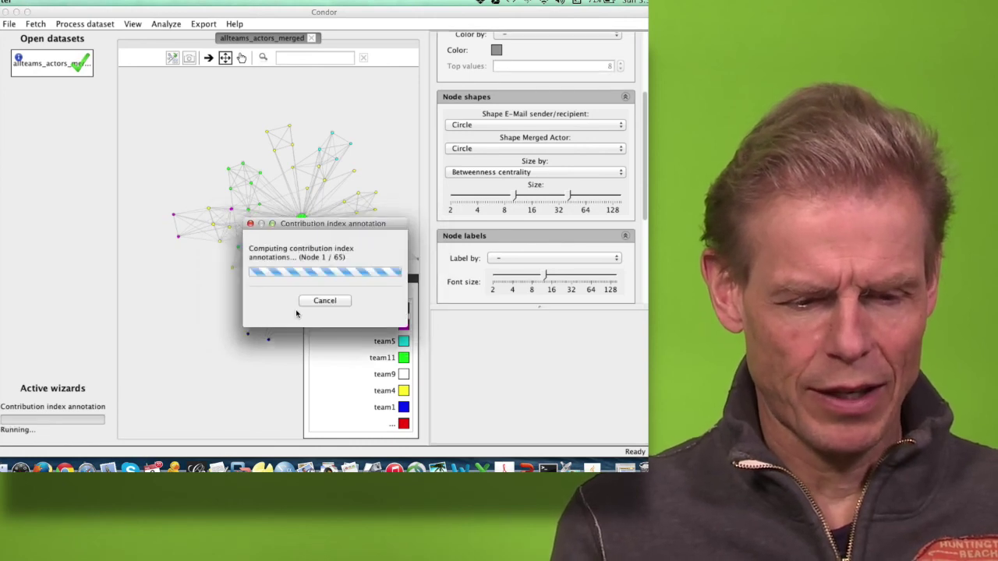
# Step: Run the AWVCI annotation on the dataset
pyautogui.click(82, 24)
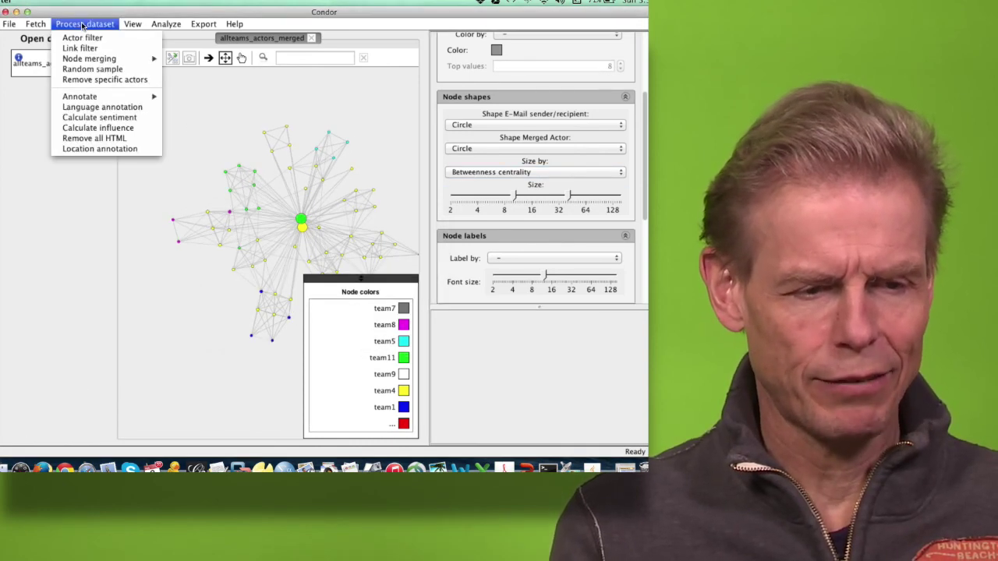
pyautogui.click(184, 130)
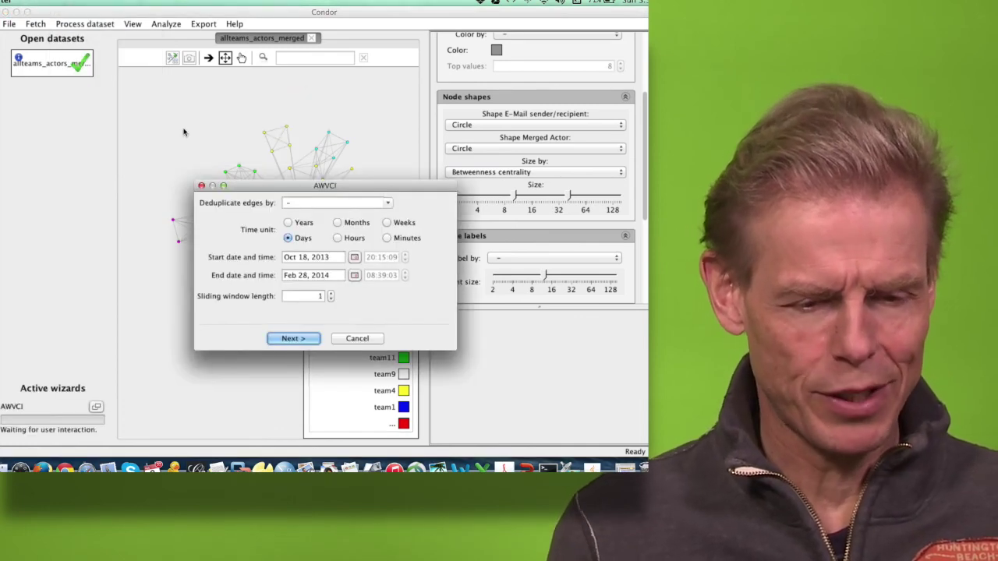
pyautogui.click(290, 338)
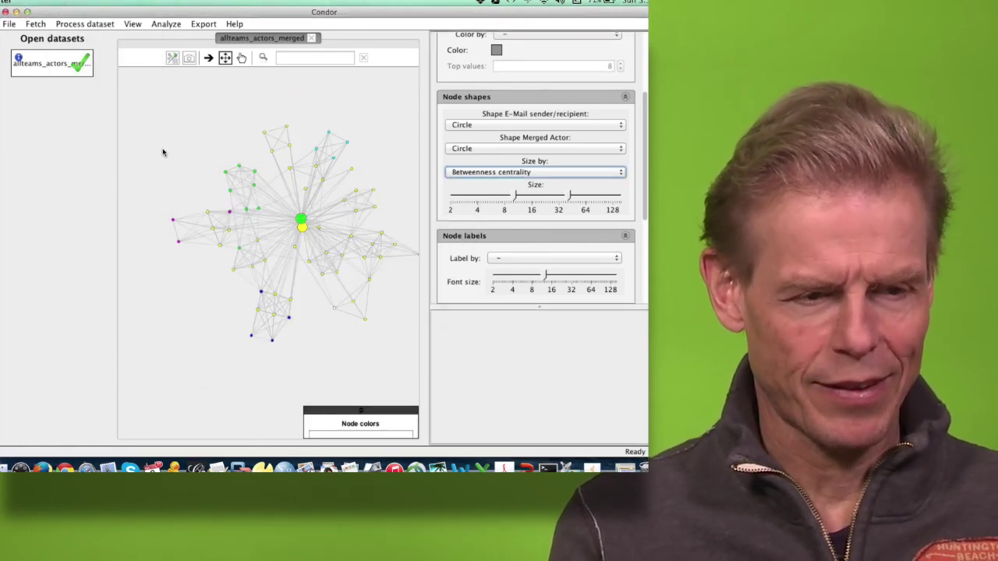
# Step: Start a TurnTaking annotation with turns within Days and slice interval 4
pyautogui.click(83, 24)
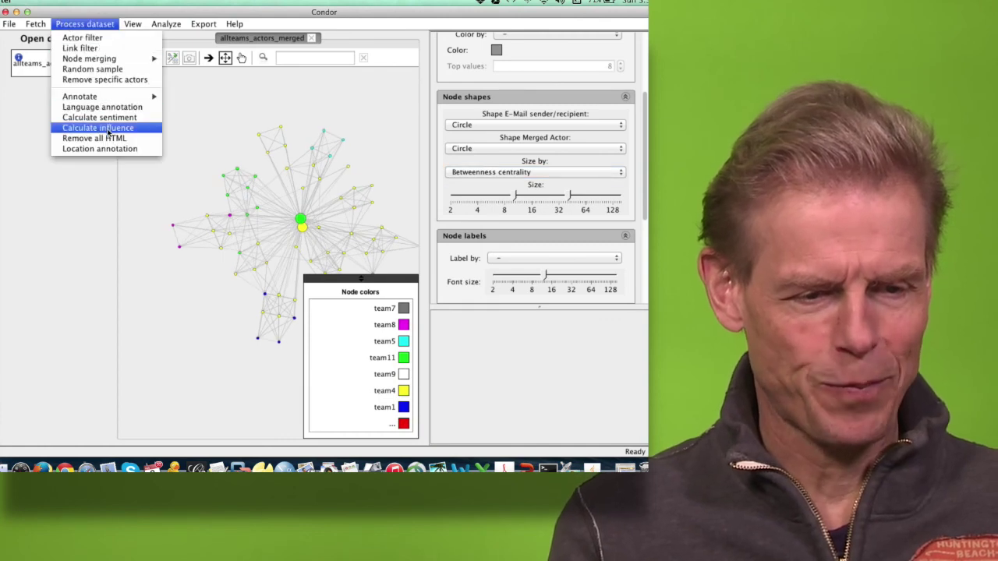
pyautogui.moveTo(125, 96)
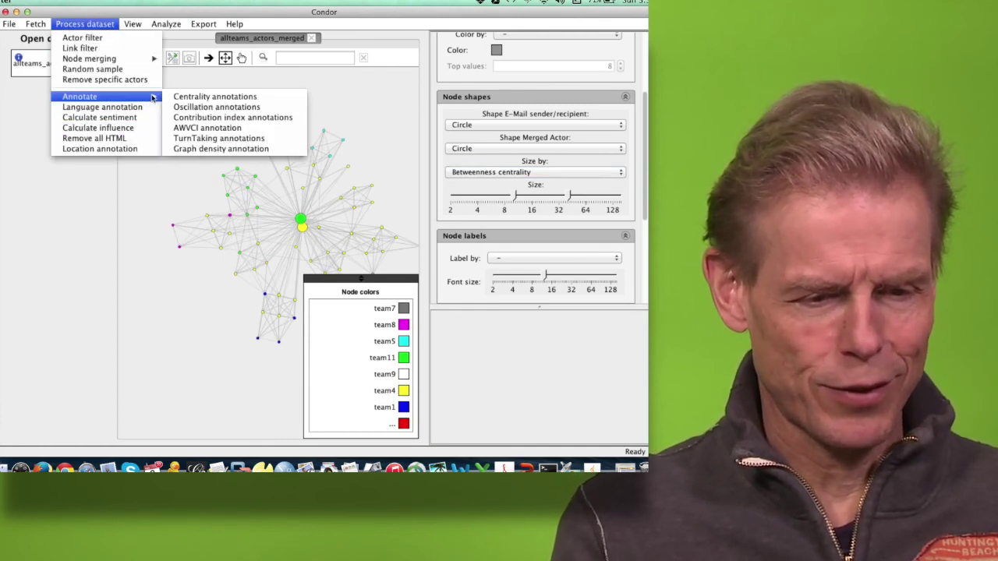
pyautogui.click(199, 141)
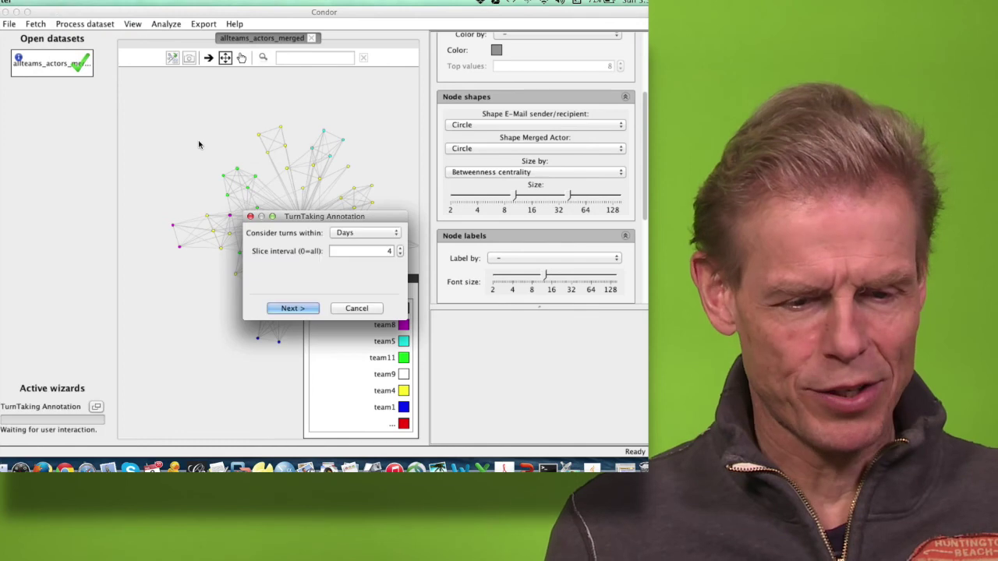